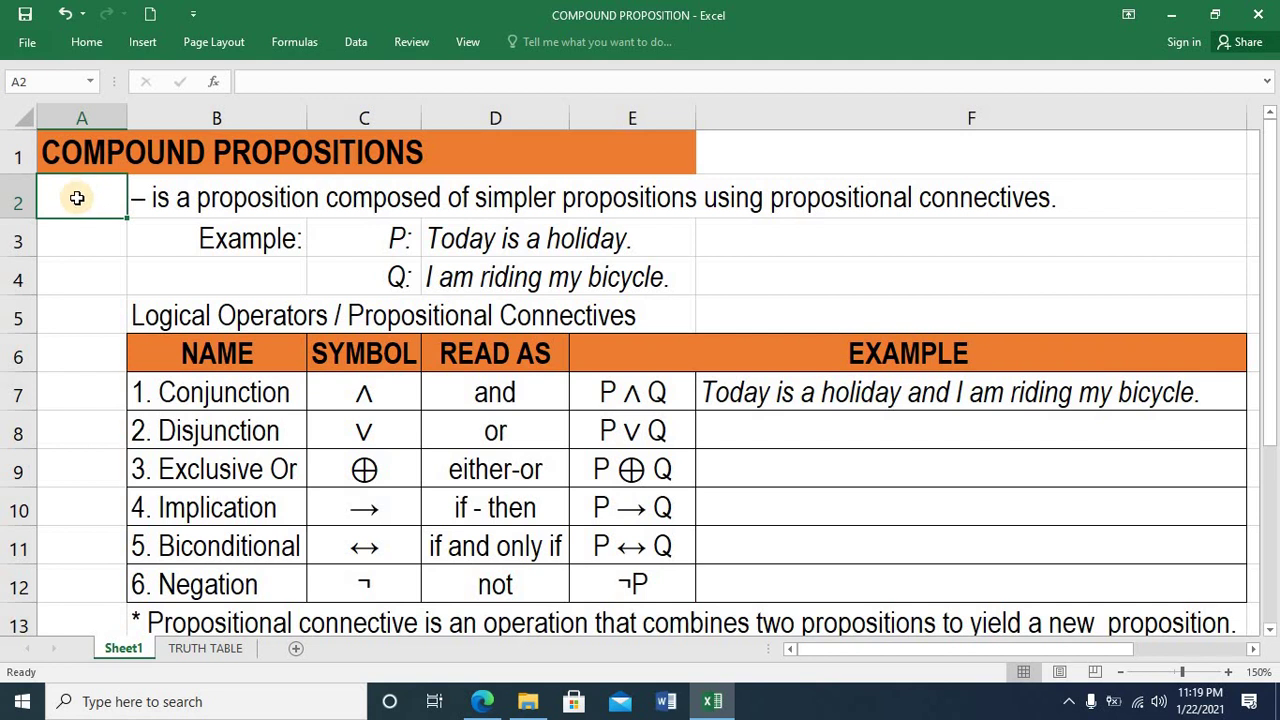
Glance at the TRUTH TABLE sheet, then review the P and Q propositions on COMPOUND PROPOSITIONS.
left_click(188, 650)
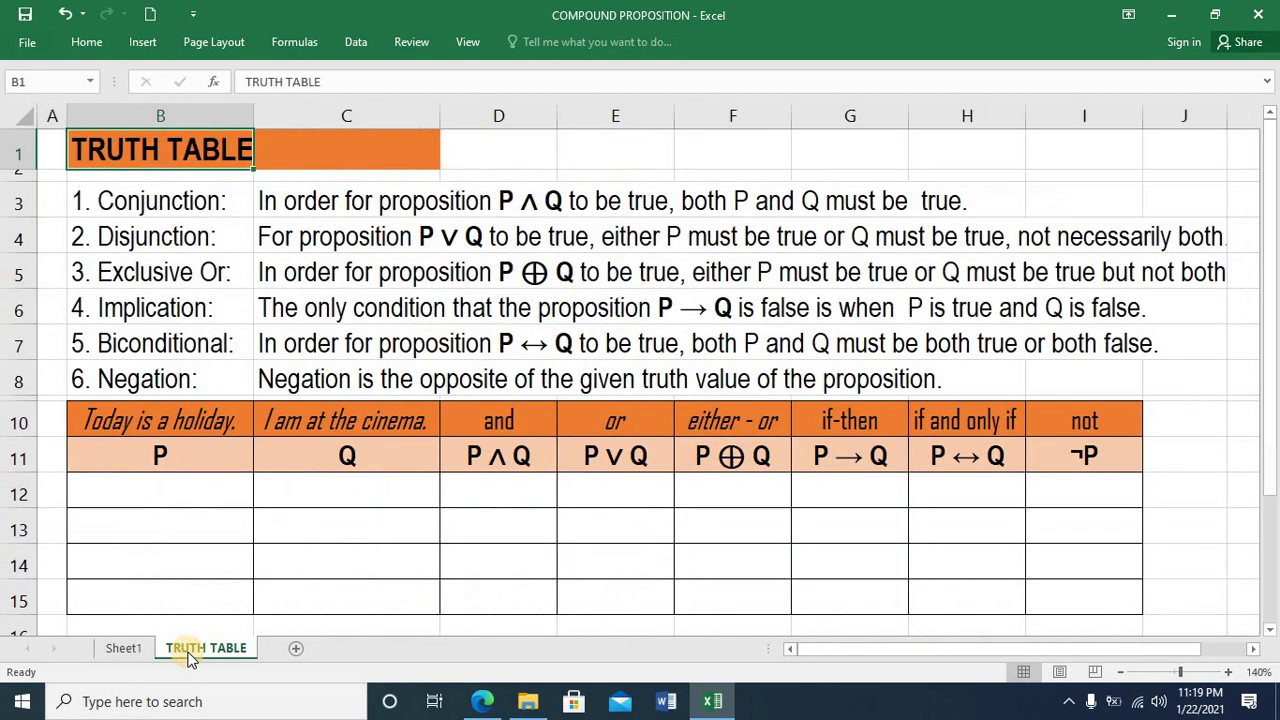
left_click(123, 650)
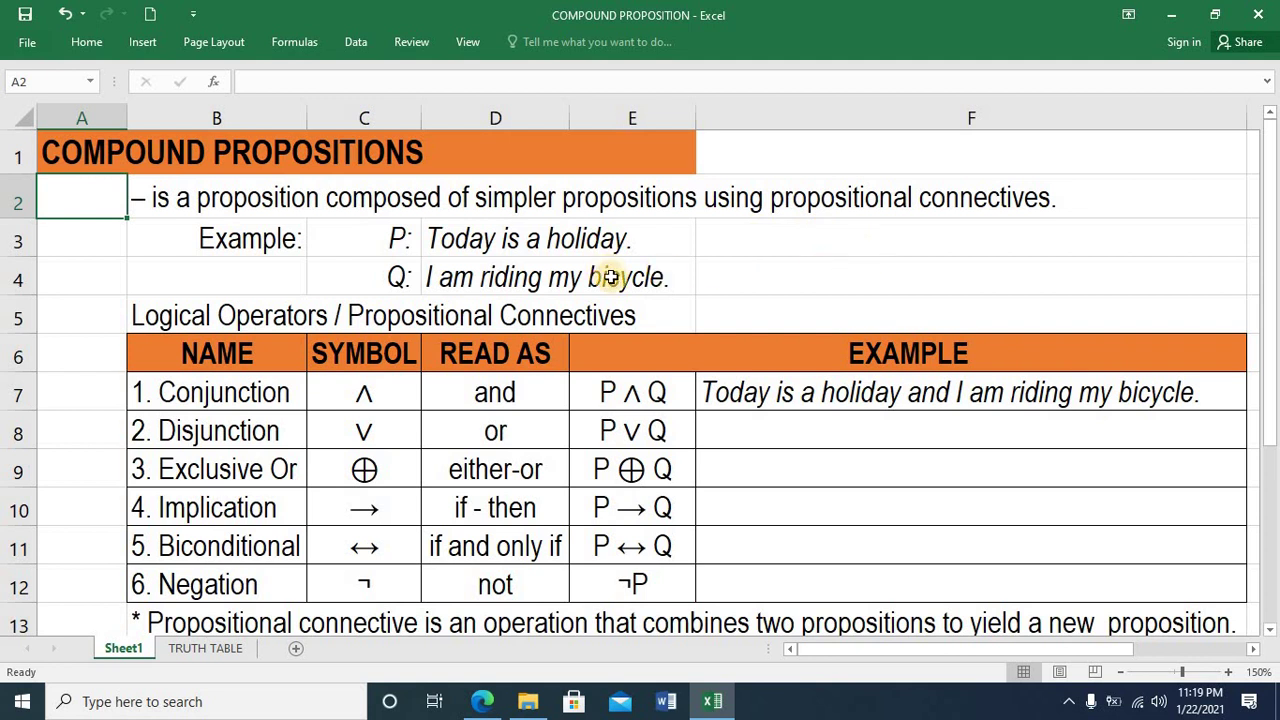
left_click(393, 247)
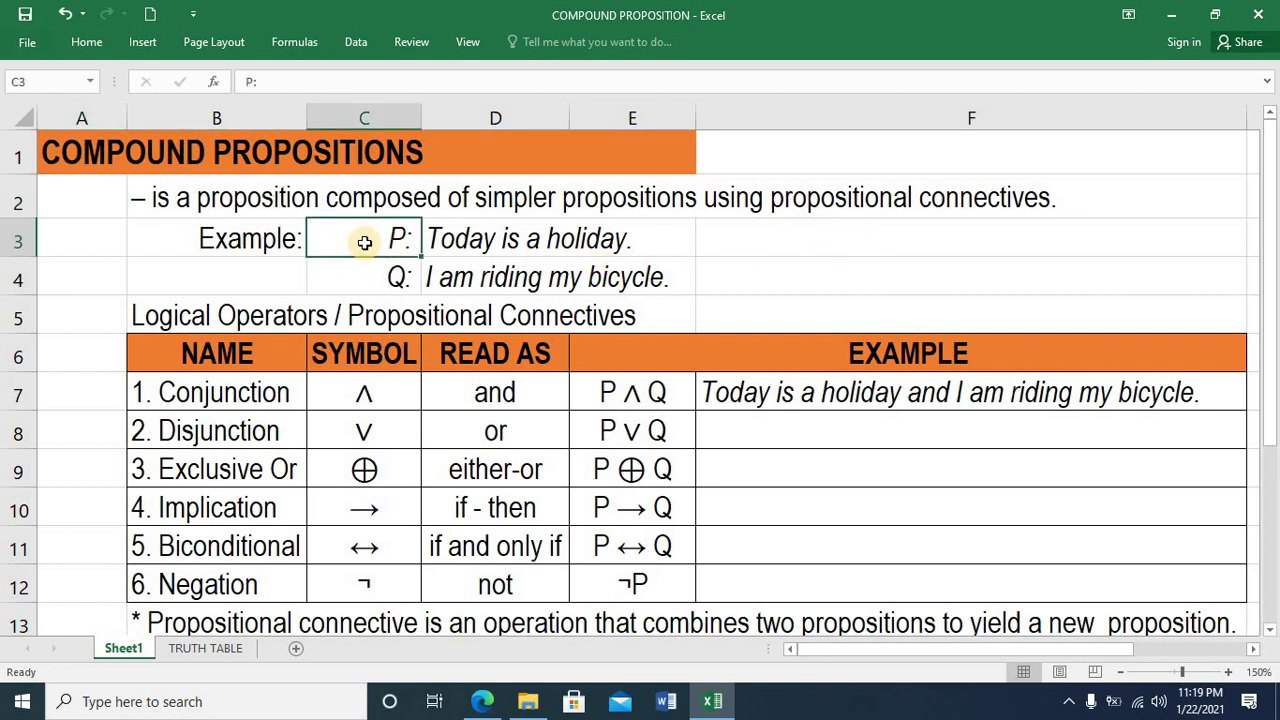
left_click(378, 282)
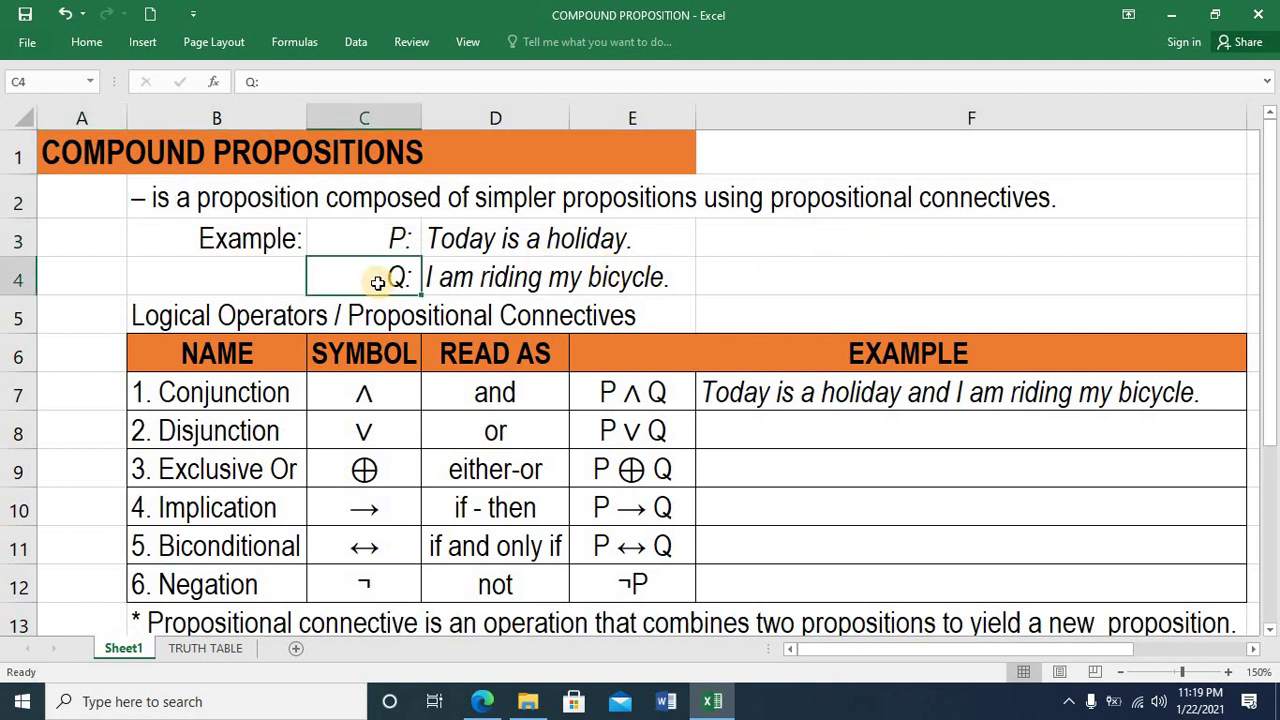
left_click(482, 232)
left_click(503, 277)
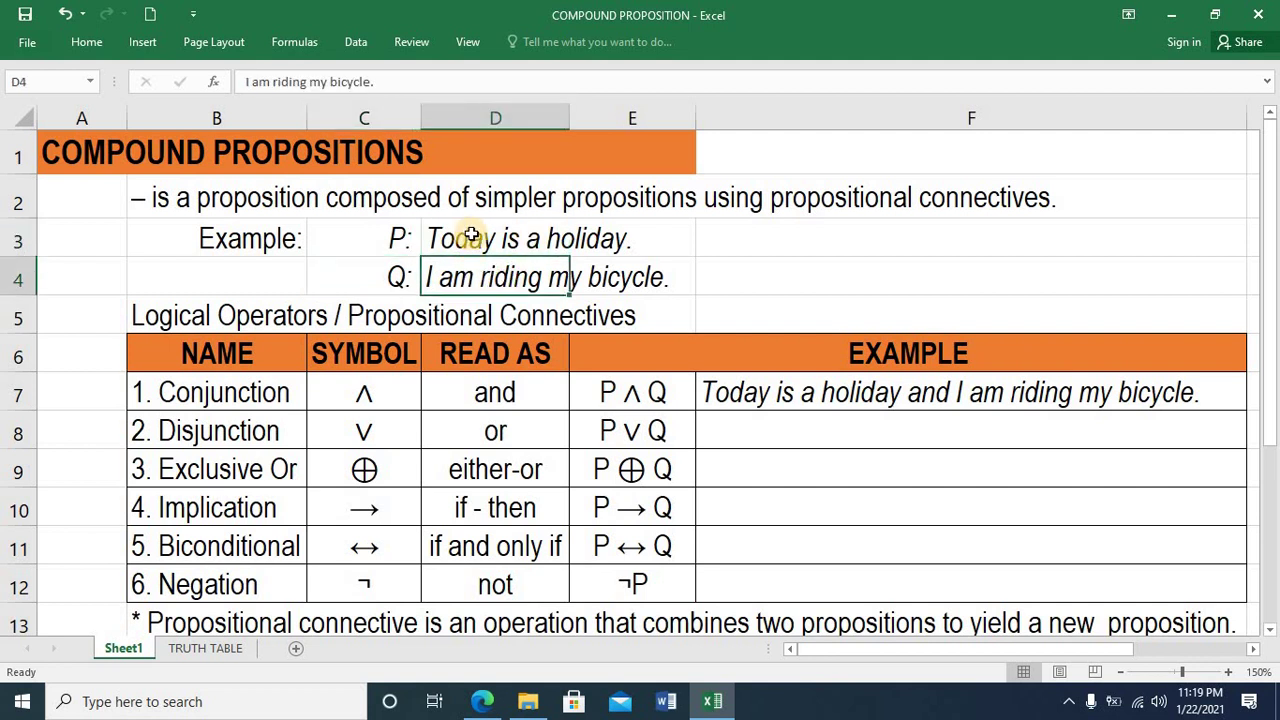
left_click(472, 236)
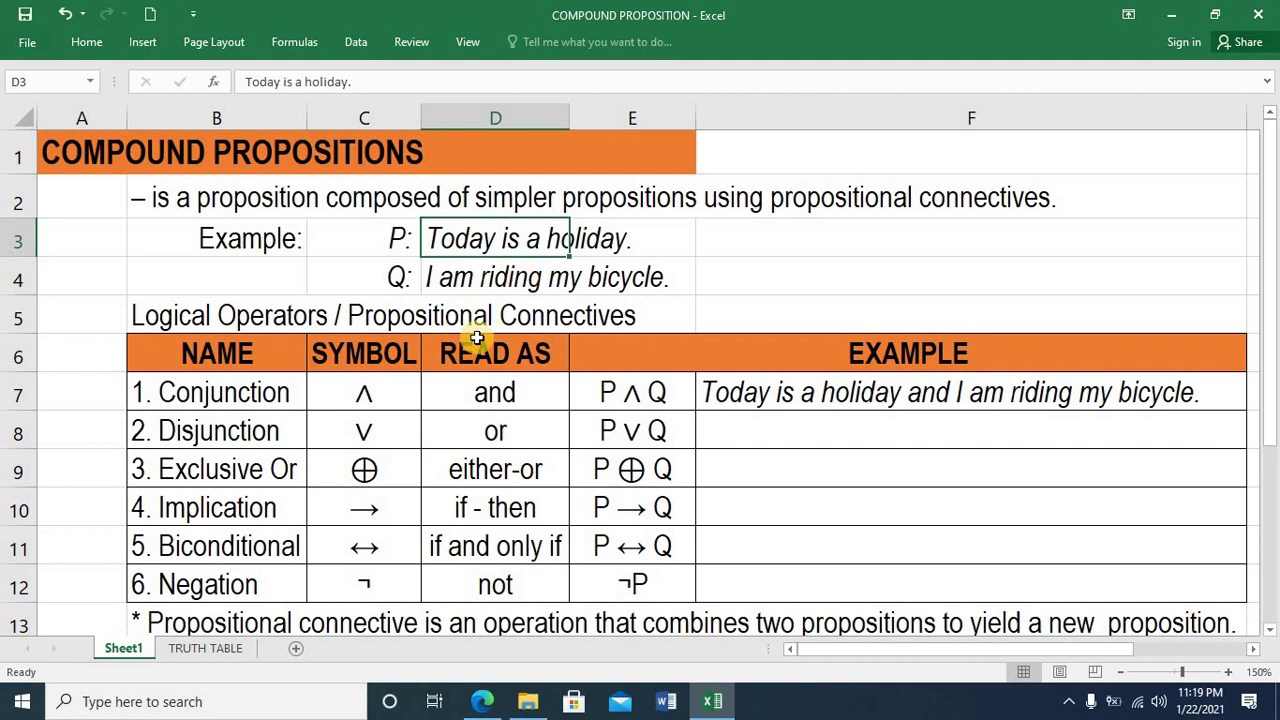
Review the Logical Operators heading and the Conjunction row's ∧ symbol and 'and' reading.
left_click(210, 316)
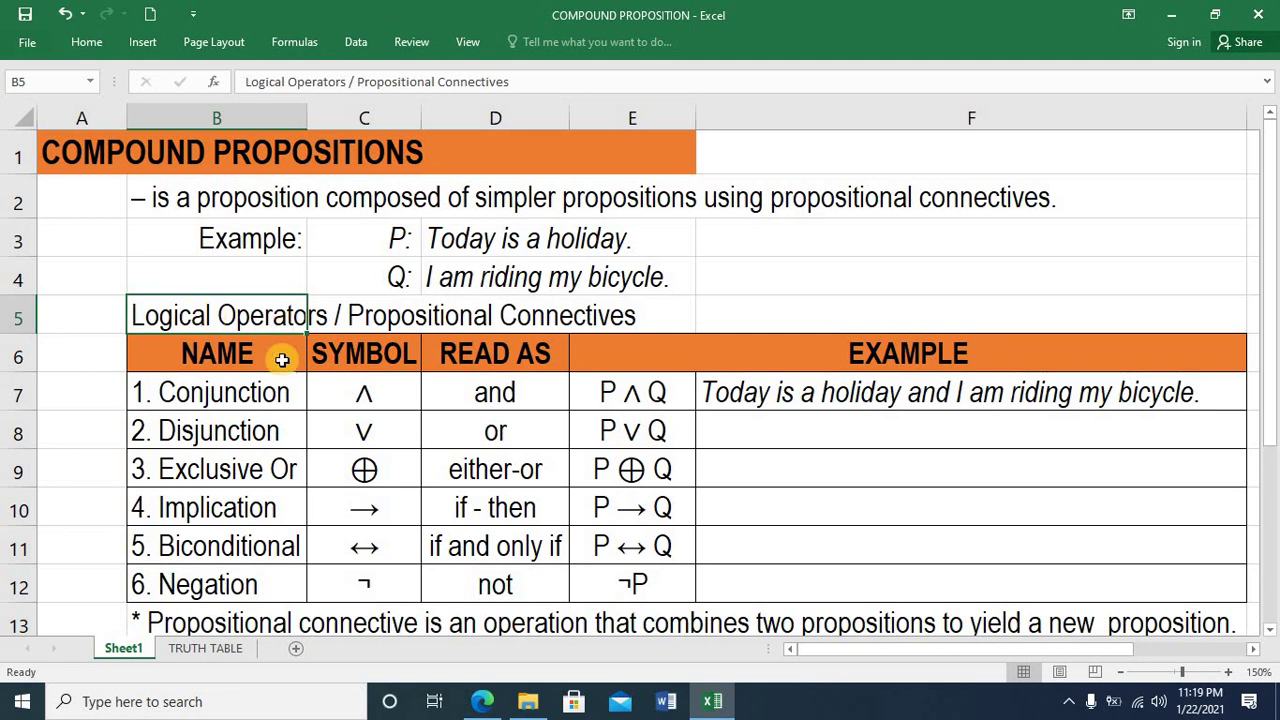
left_click(140, 397)
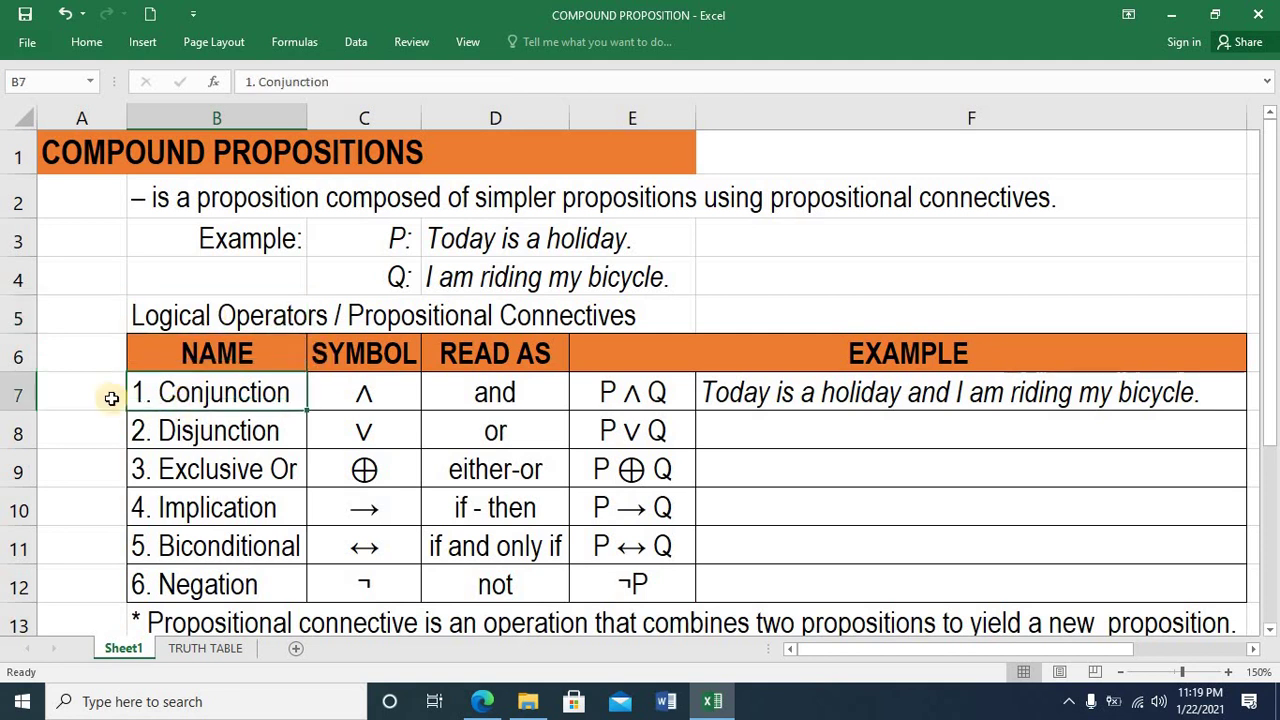
left_click(18, 395)
left_click(216, 396)
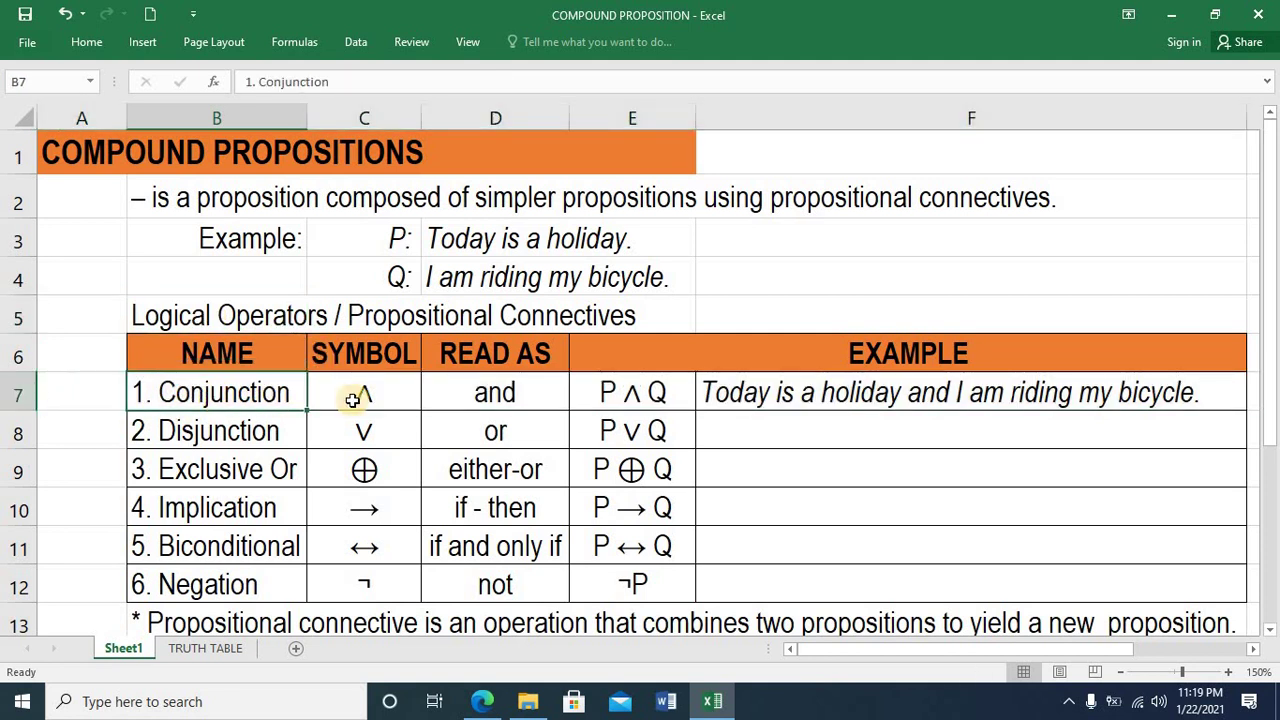
left_click(388, 395)
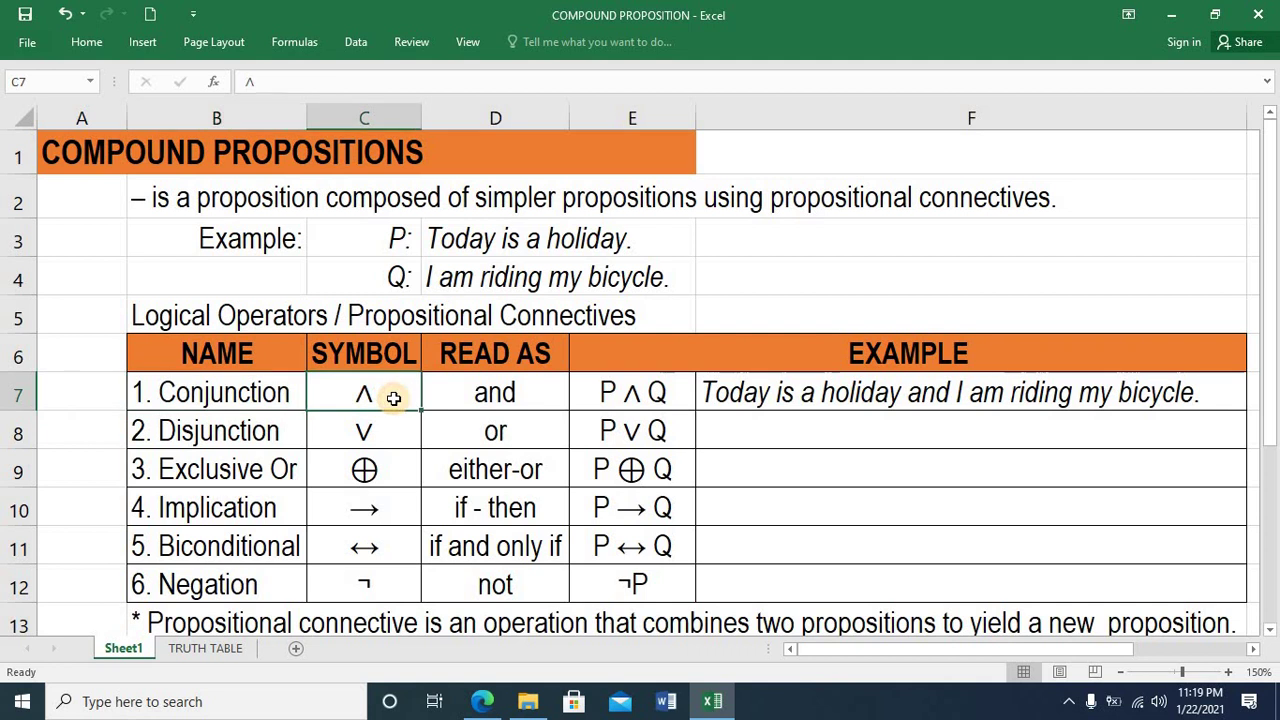
left_click(527, 398)
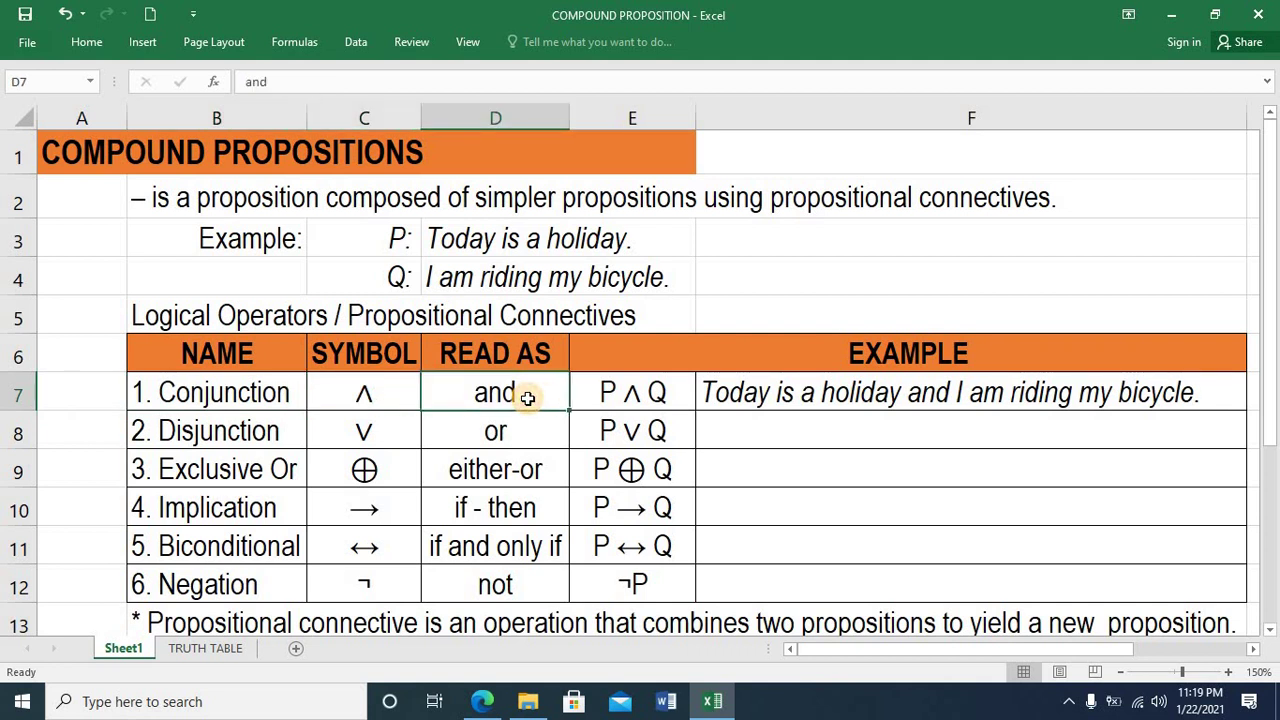
Compare the P and Q propositions with the Conjunction row's P ∧ Q form and example sentence.
left_click(470, 243)
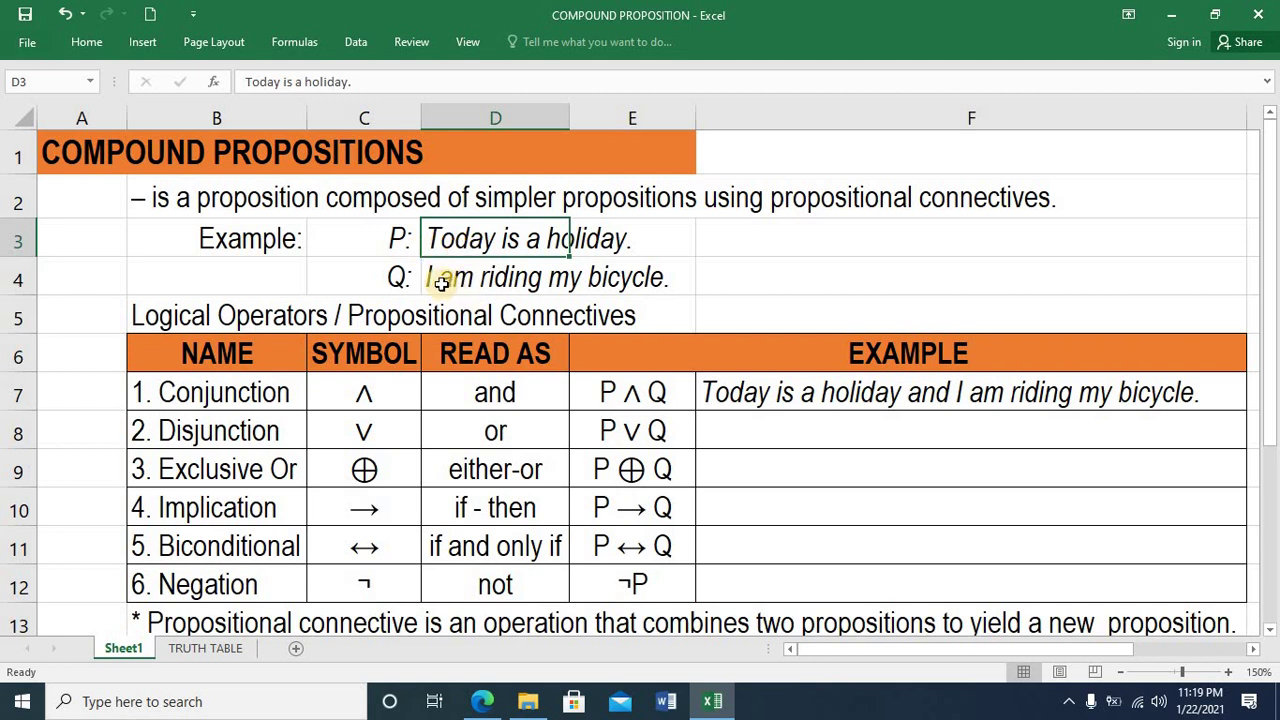
left_click(460, 280)
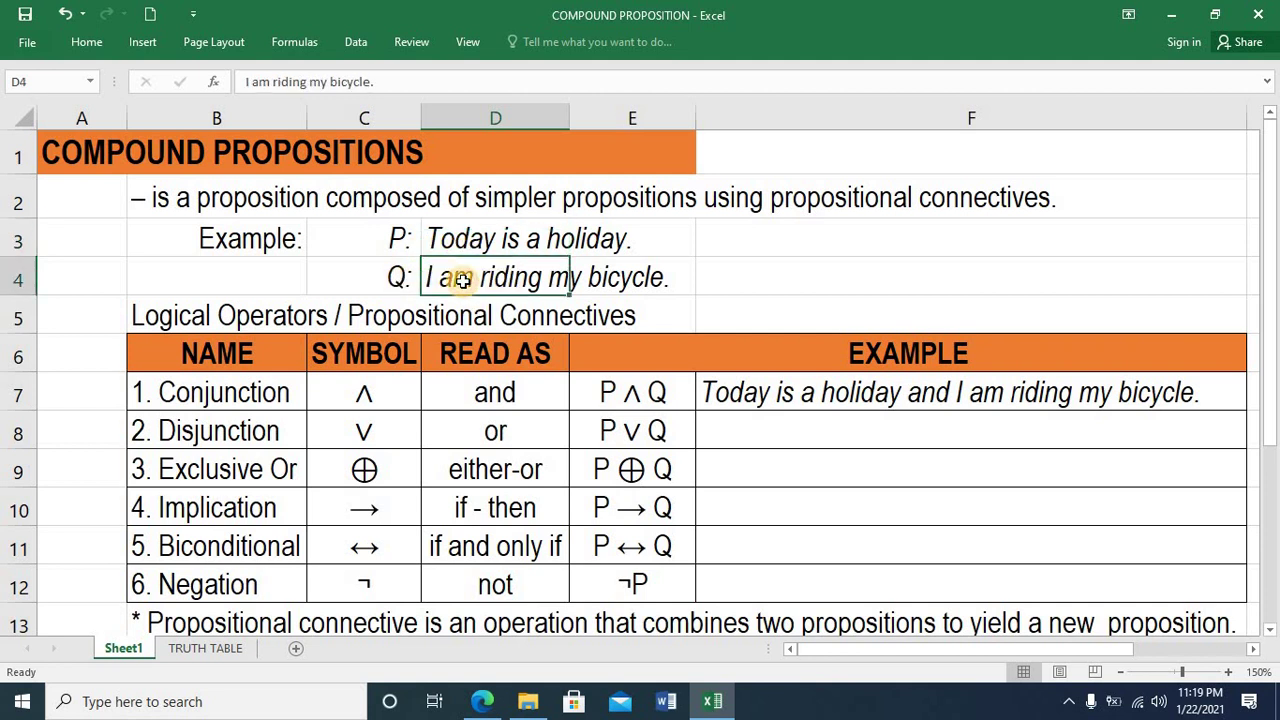
left_click(18, 393)
left_click(508, 392)
left_click(650, 393)
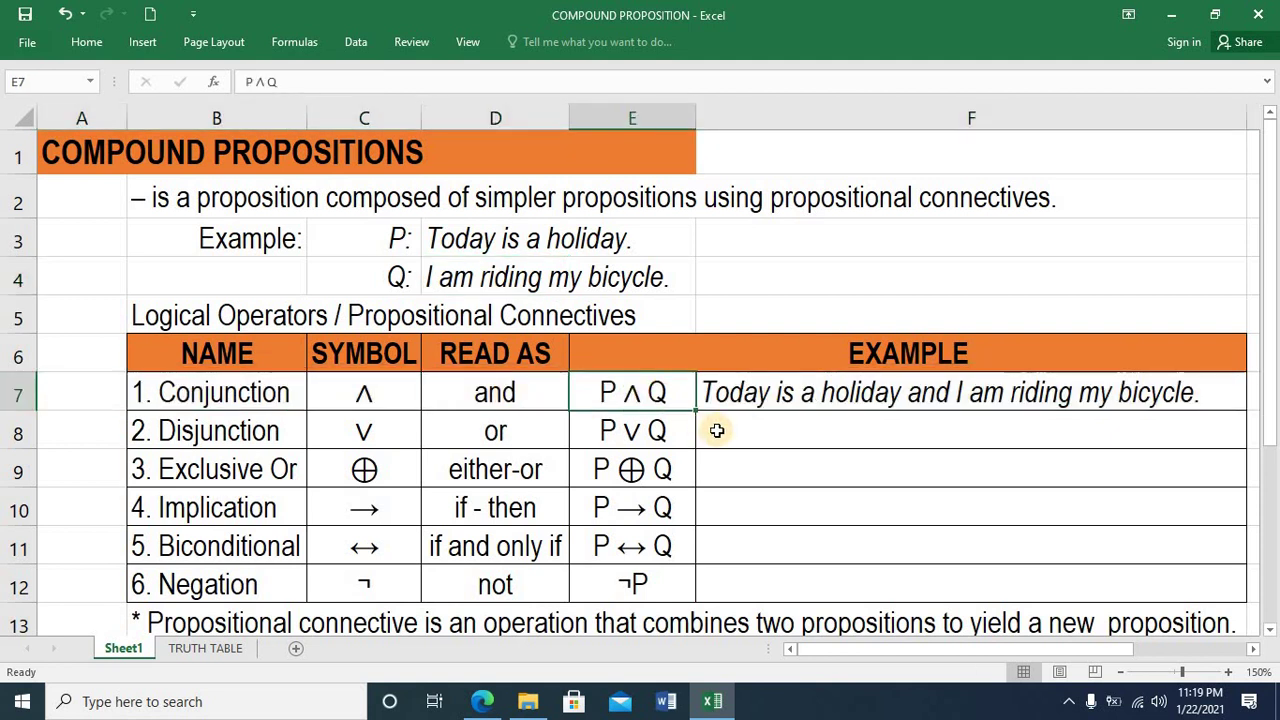
left_click(742, 405)
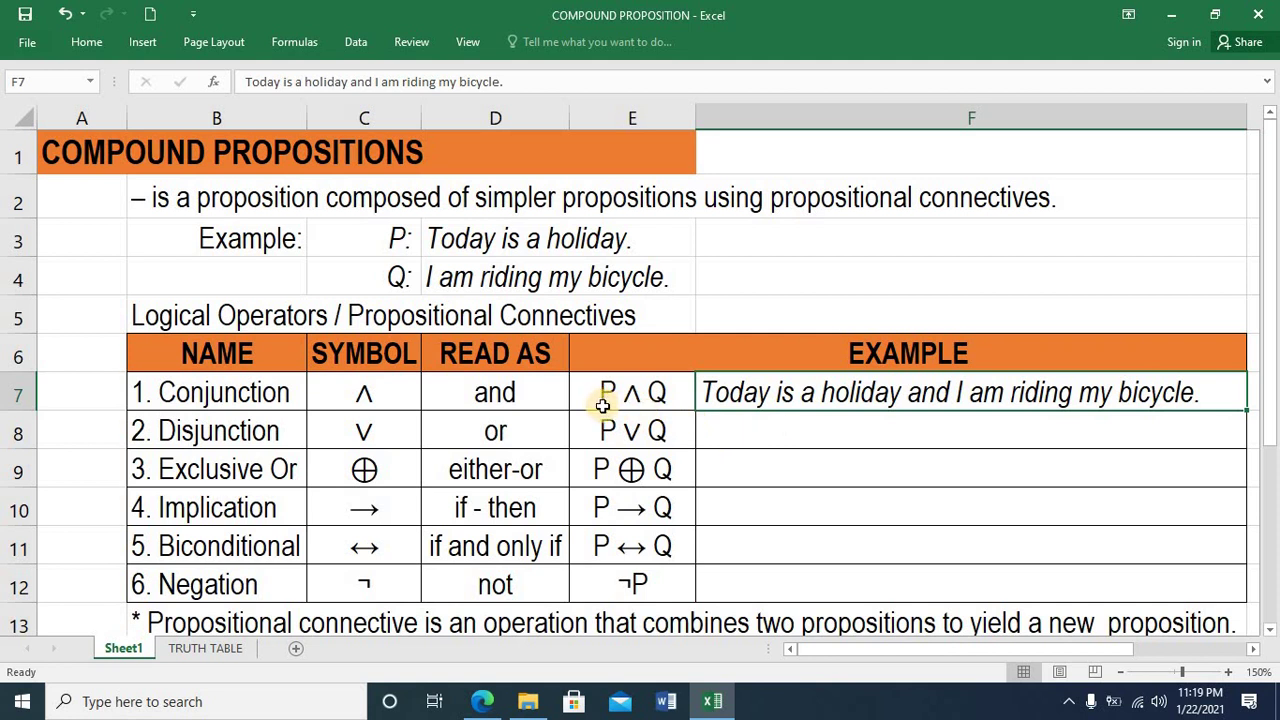
left_click(523, 246)
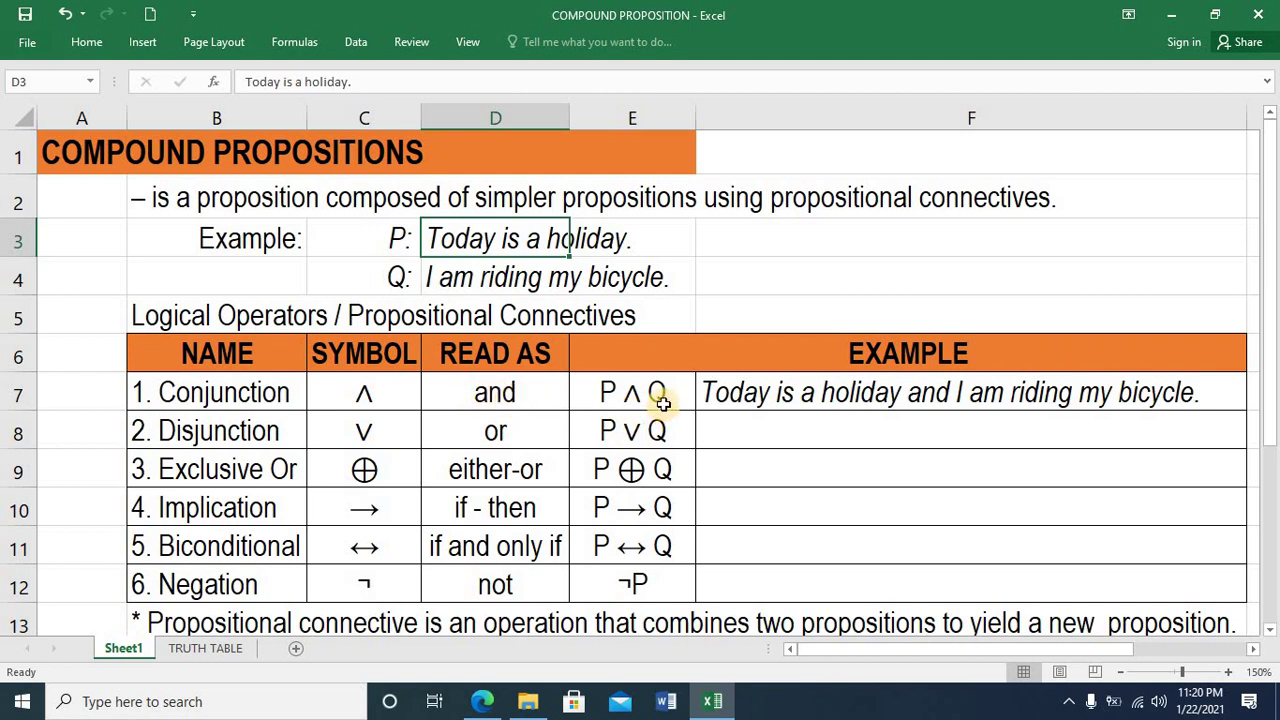
left_click(400, 280)
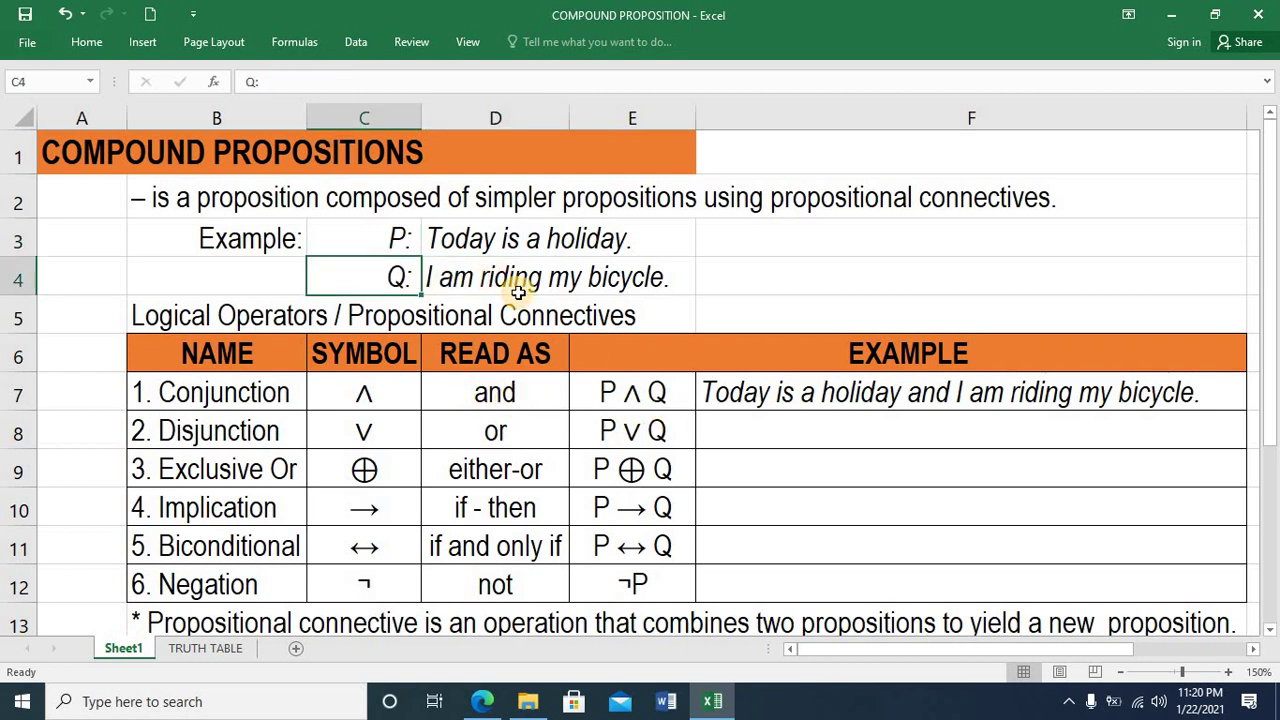
left_click(640, 392)
left_click(761, 402)
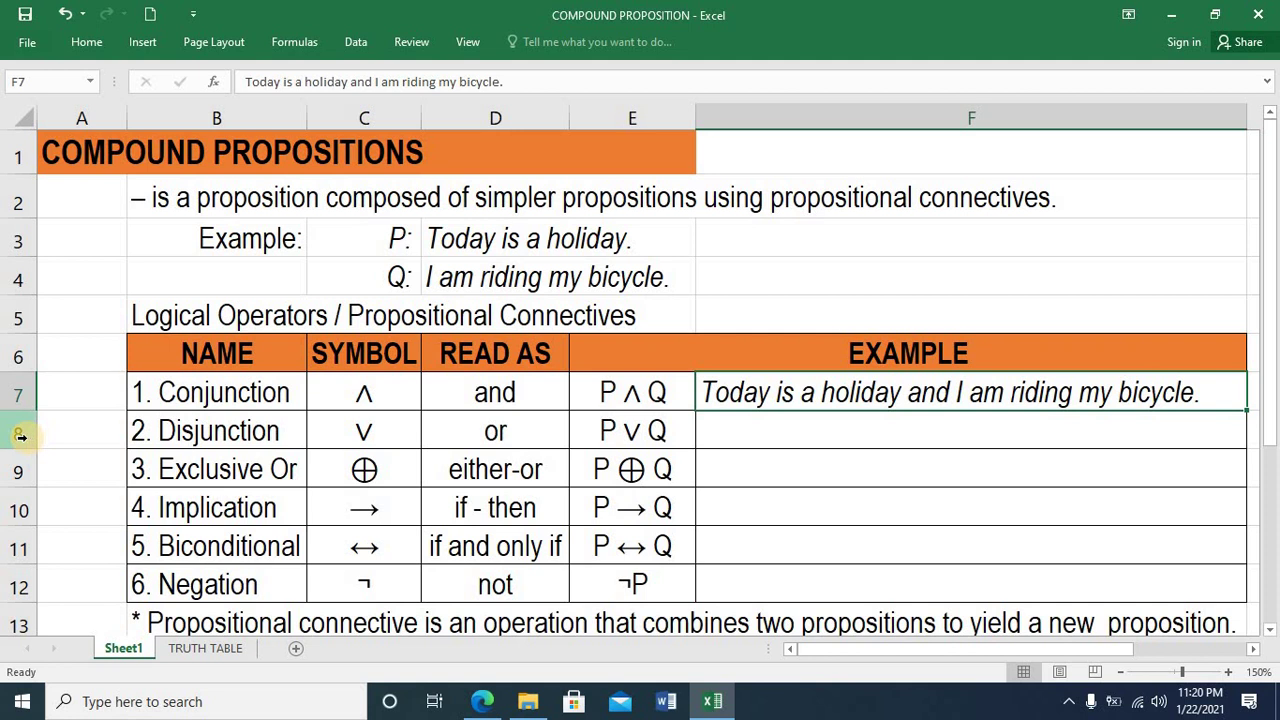
Review the Disjunction row's ∨ symbol, P ∨ Q form and empty example cell F8.
left_click(218, 432)
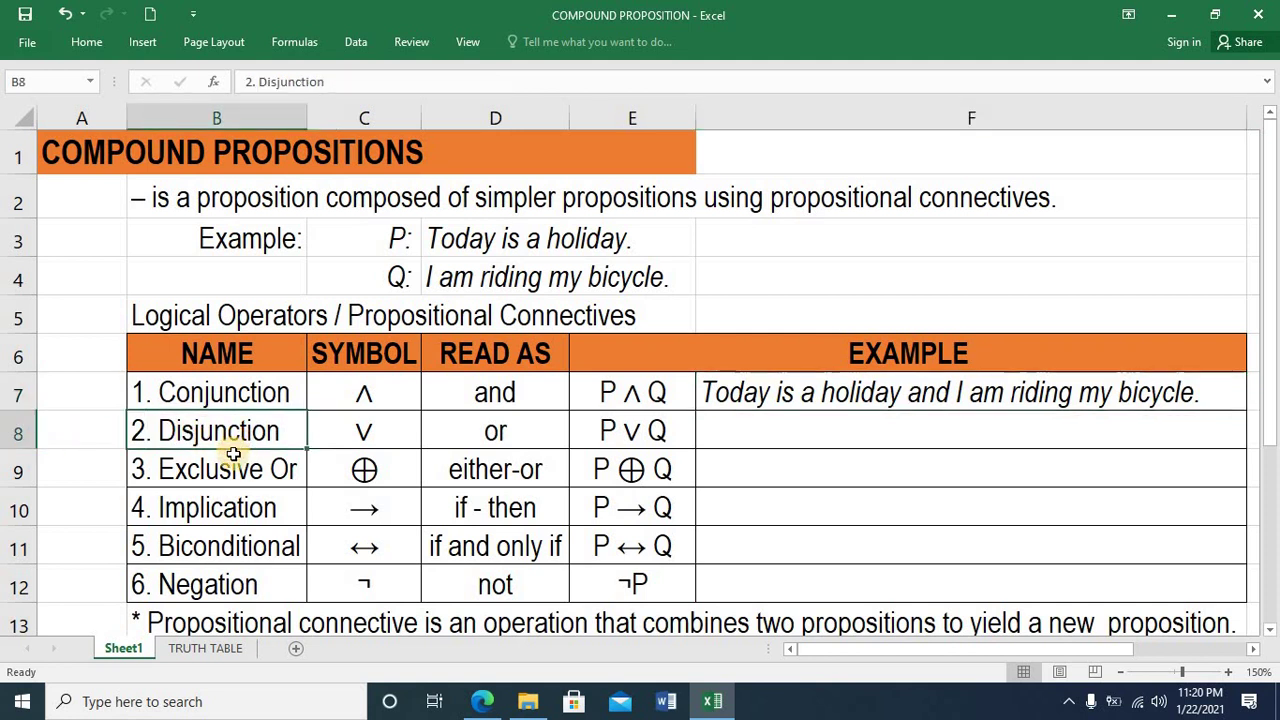
left_click(380, 430)
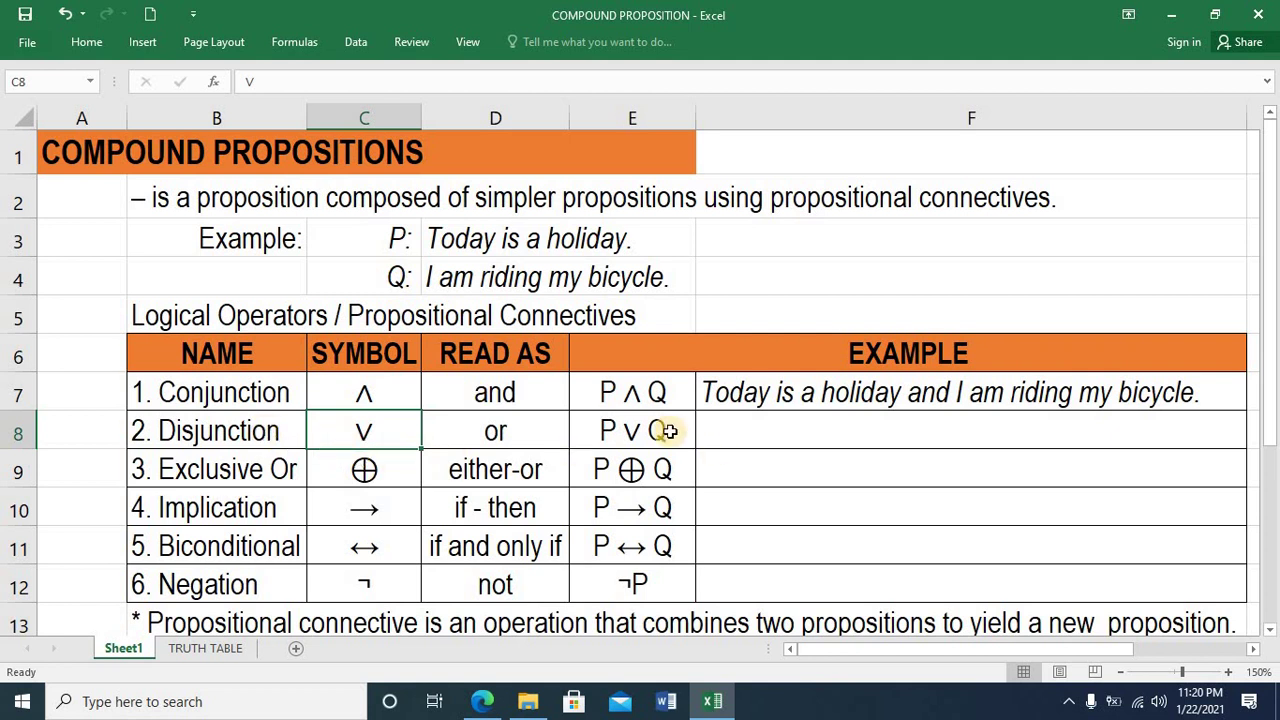
left_click(602, 430)
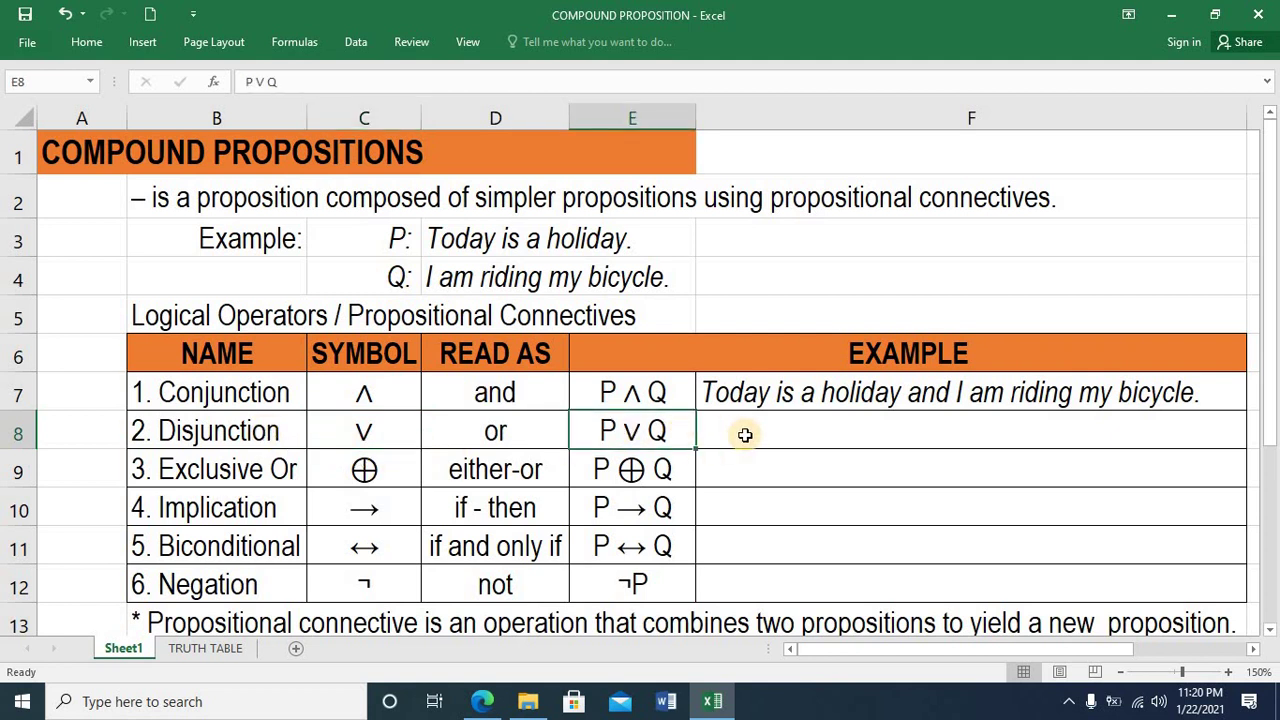
left_click(741, 436)
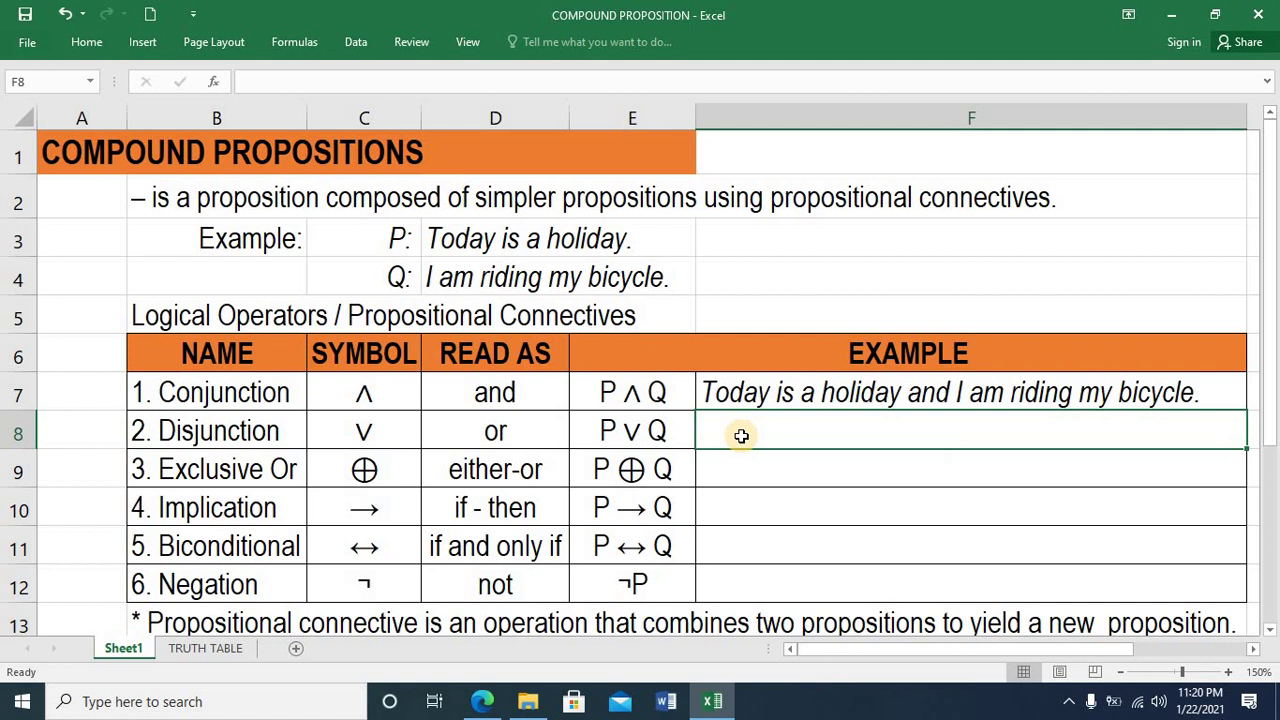
Copy the Conjunction example sentence from F7 into F8.
left_click(730, 392)
key("ctrl+c")
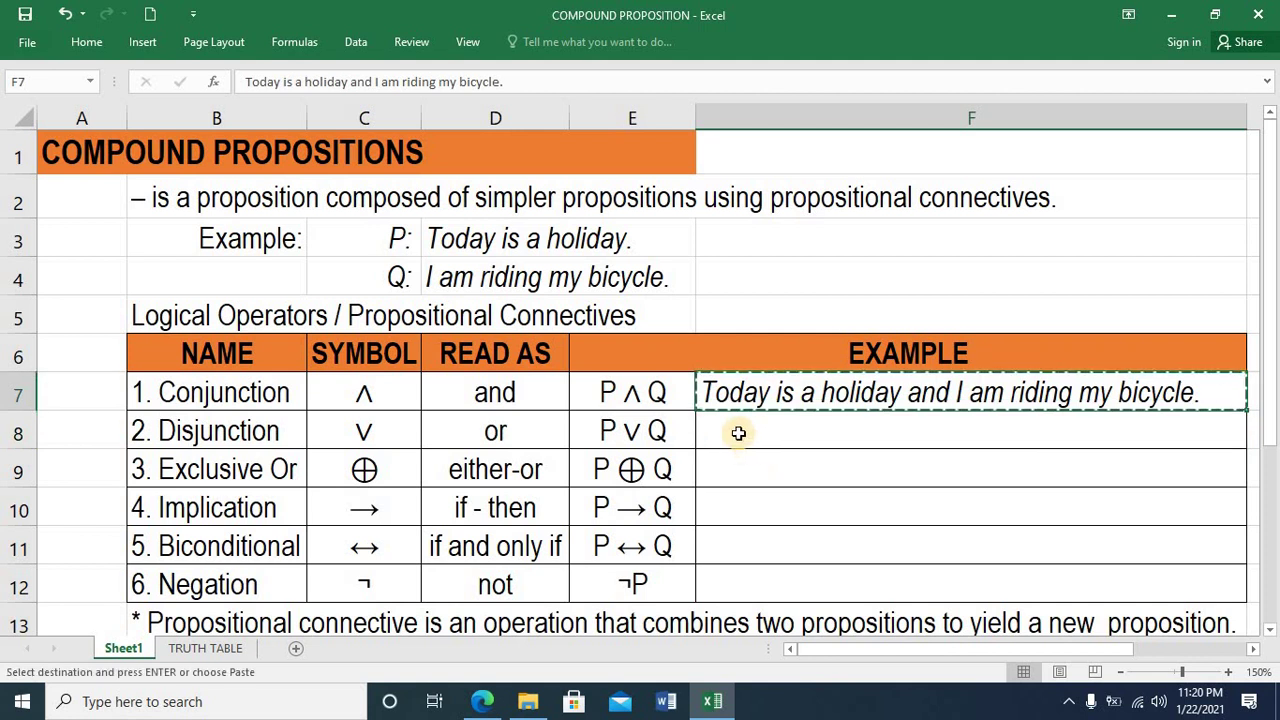
left_click(738, 433)
key("ctrl+v")
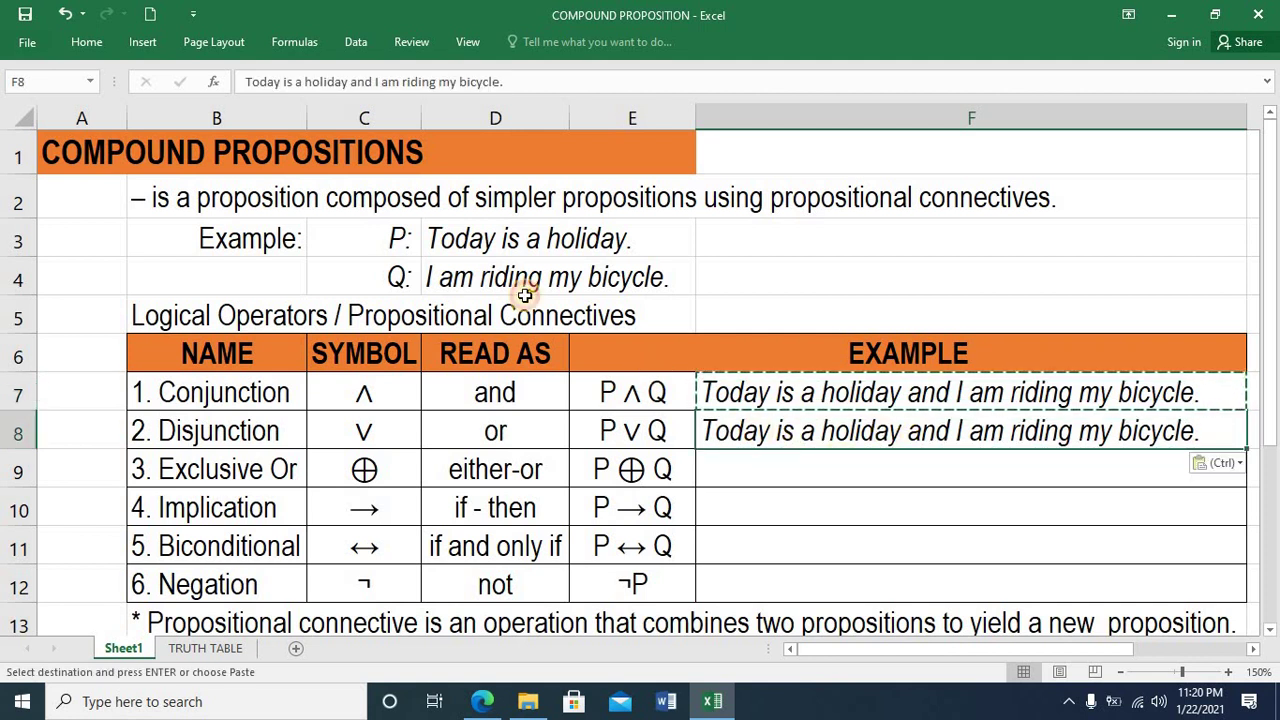
Change 'and' to 'or' in F8 via the formula bar and confirm.
left_click(374, 82)
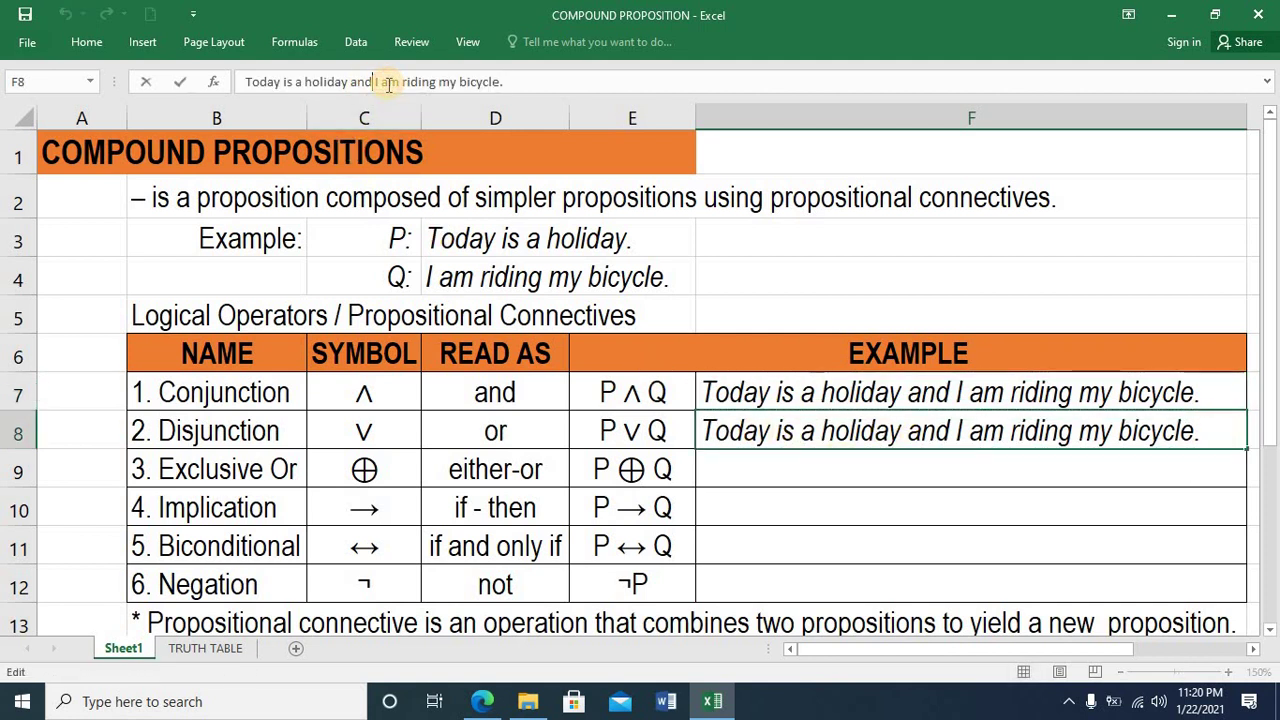
key("BackSpace")
key("BackSpace")
key("BackSpace")
type("or")
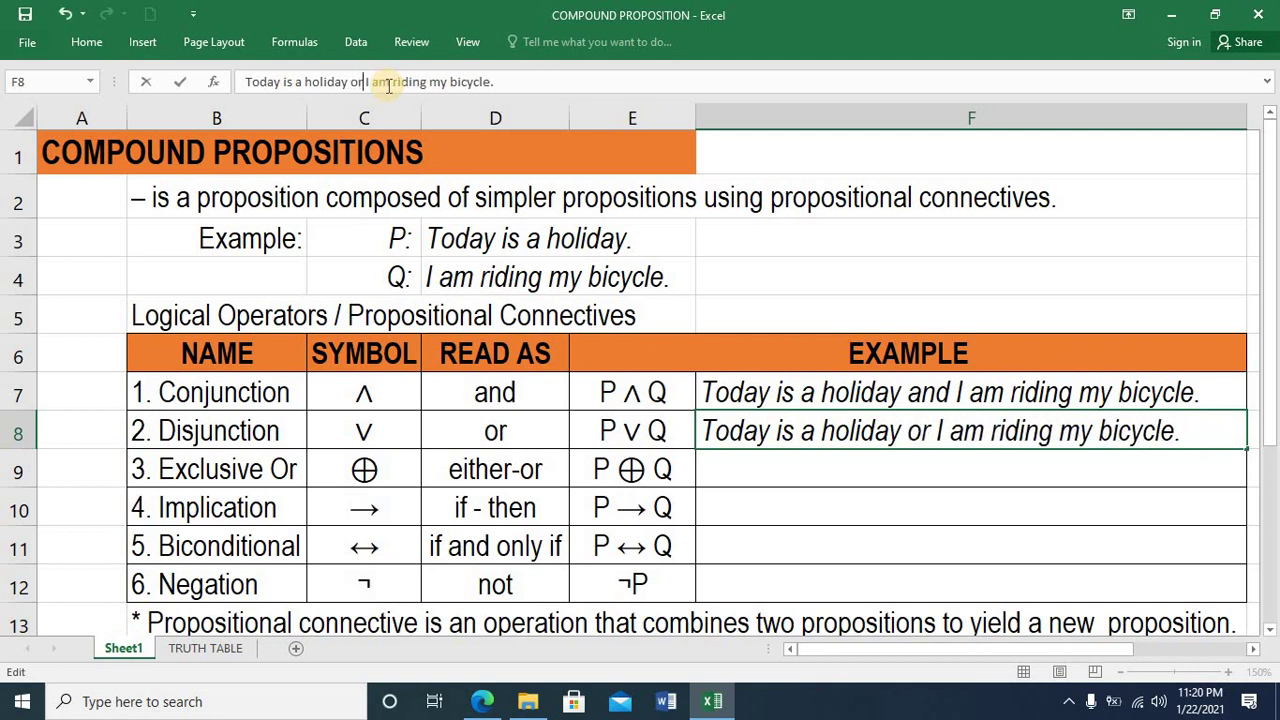
key("Return")
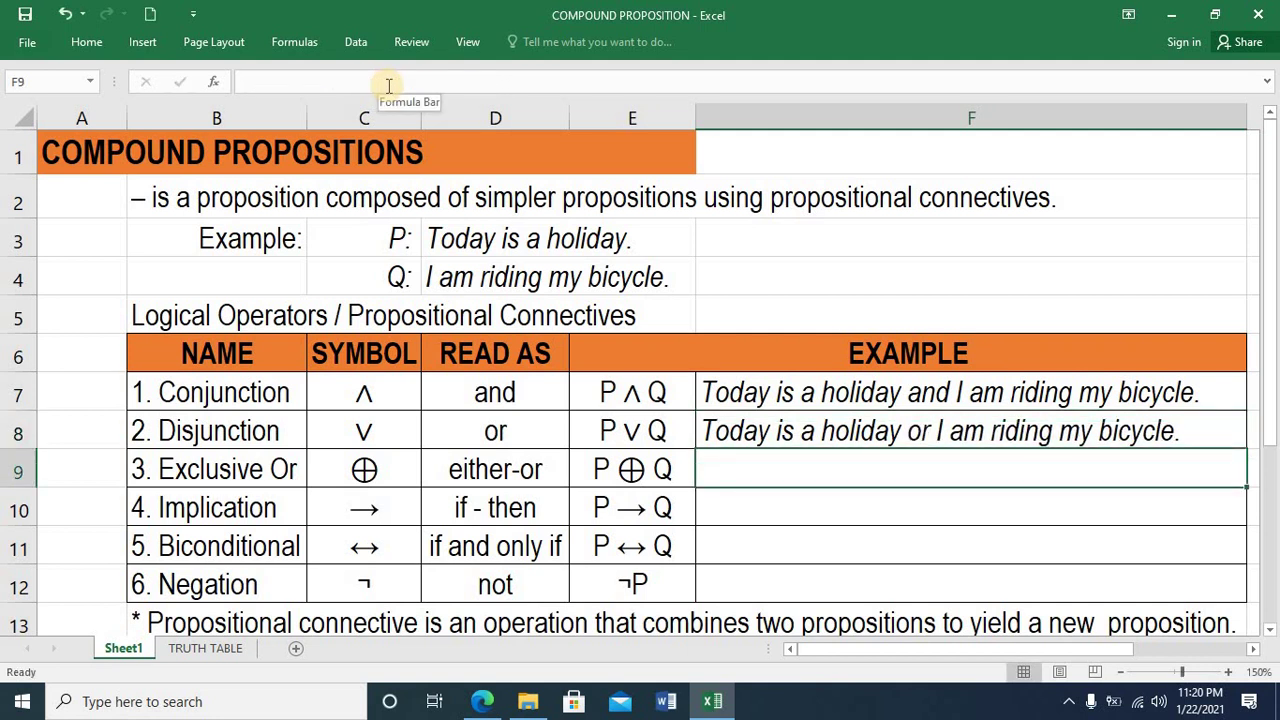
Review the Exclusive Or row's ⊕ symbol and P ⊕ Q expression against the P and Q labels.
left_click(12, 472)
left_click(401, 478)
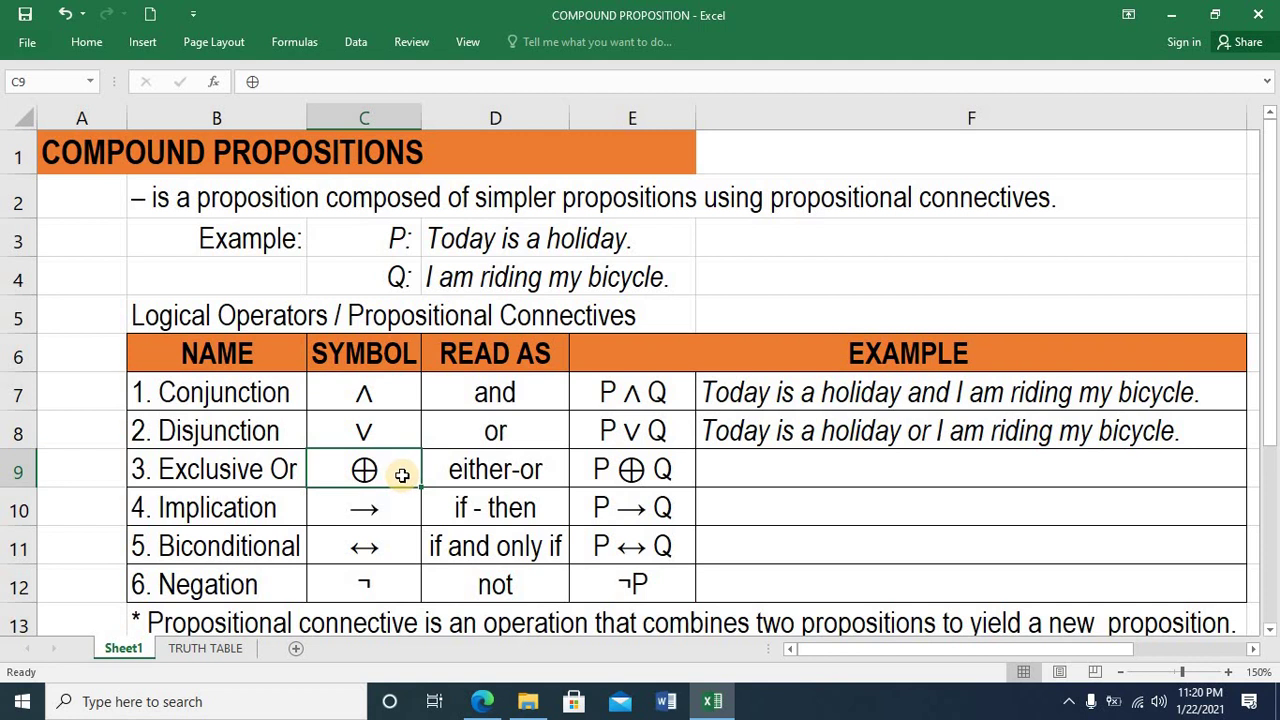
left_click(634, 471)
left_click(394, 244)
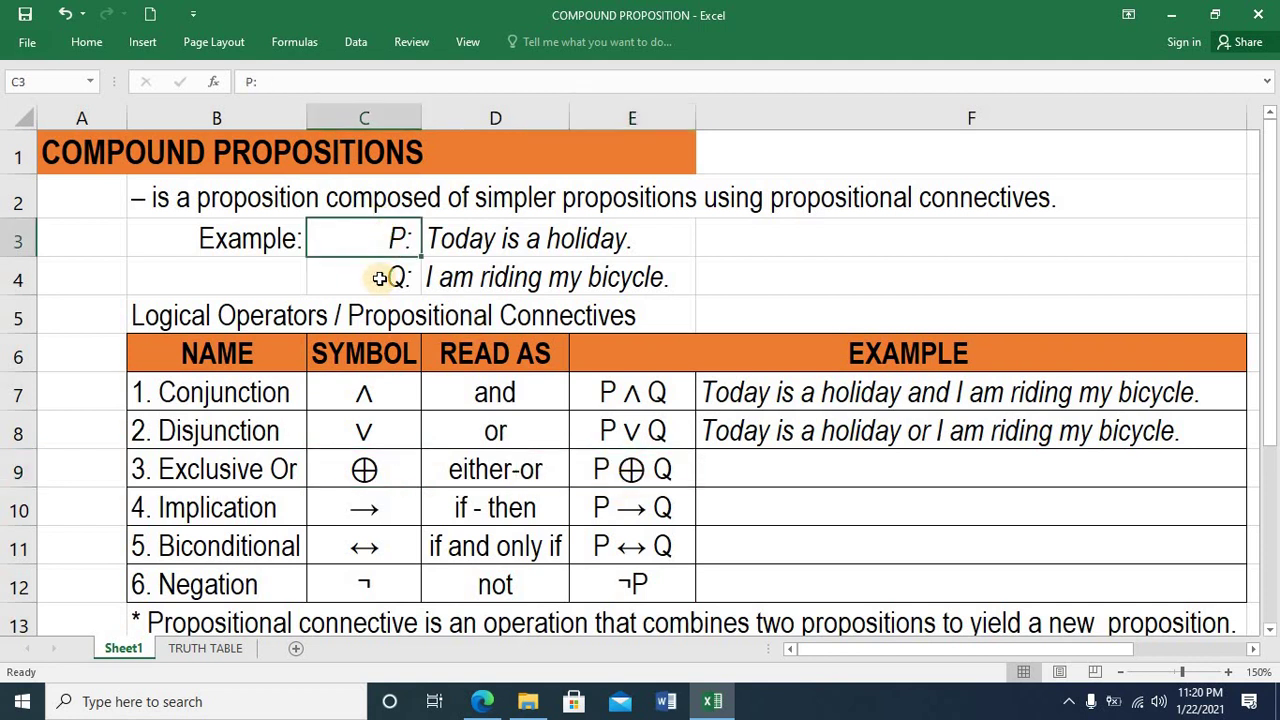
left_click(380, 280)
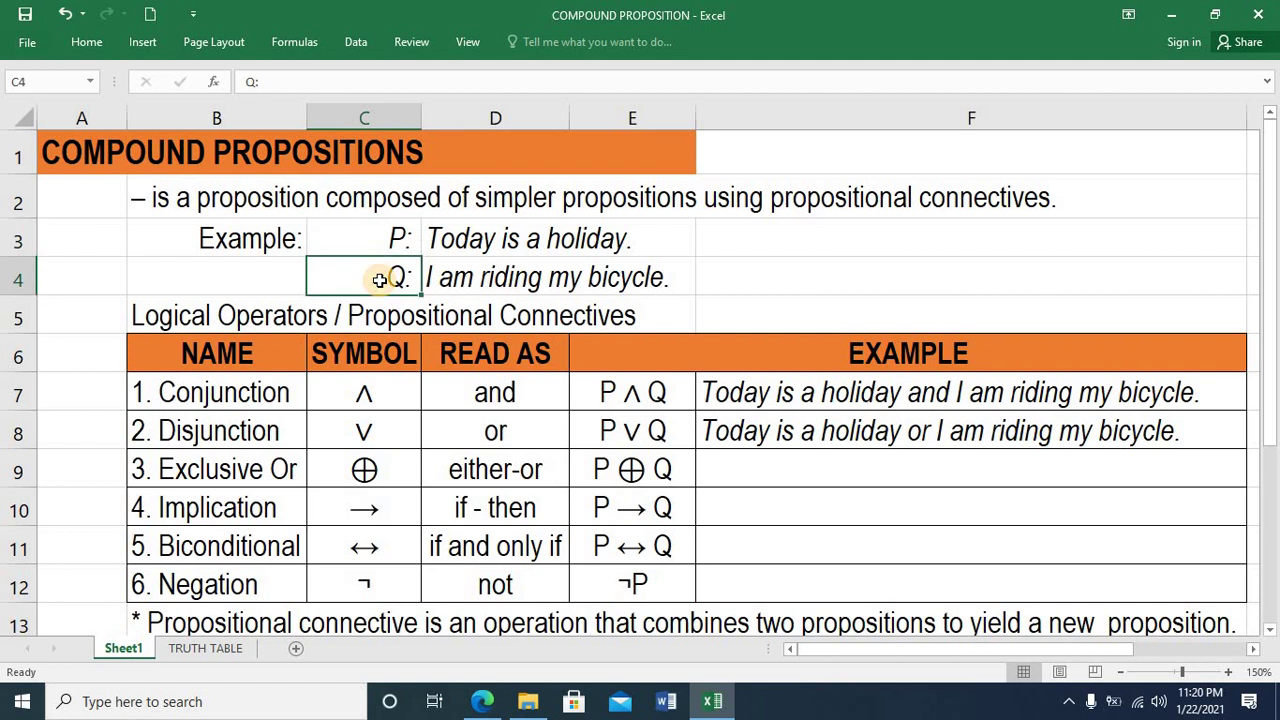
left_click(405, 470)
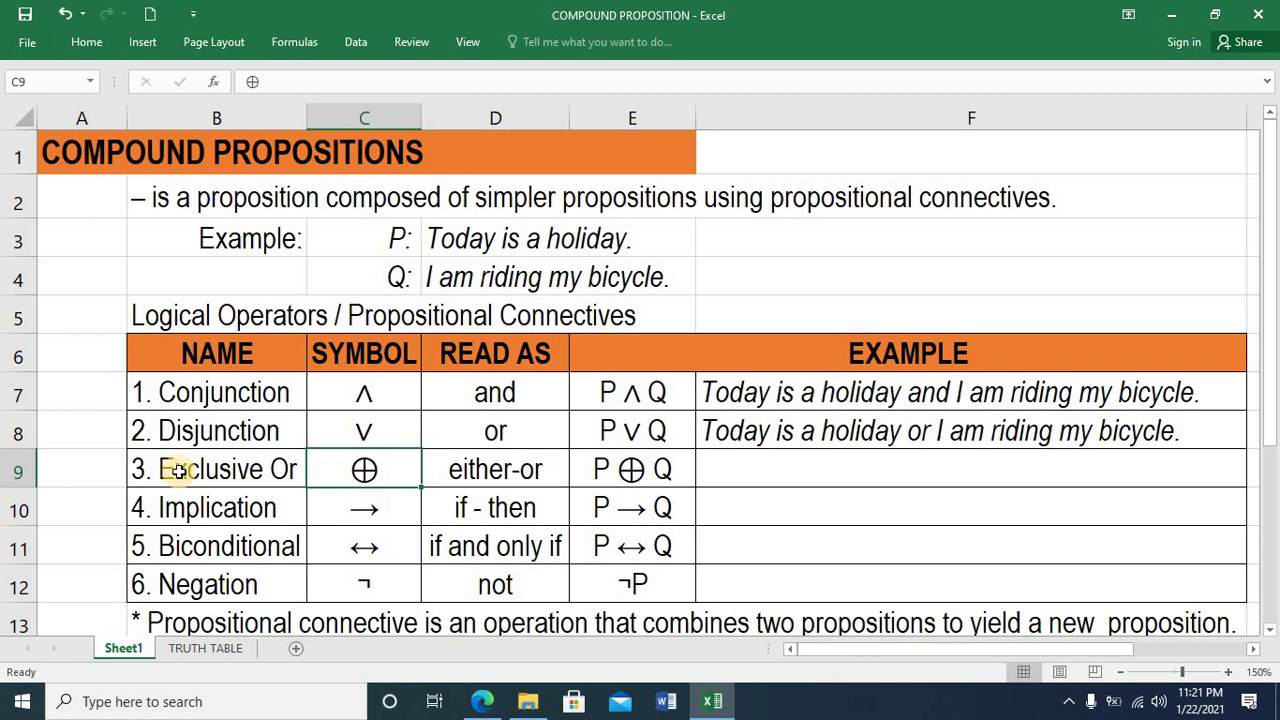
left_click(623, 469)
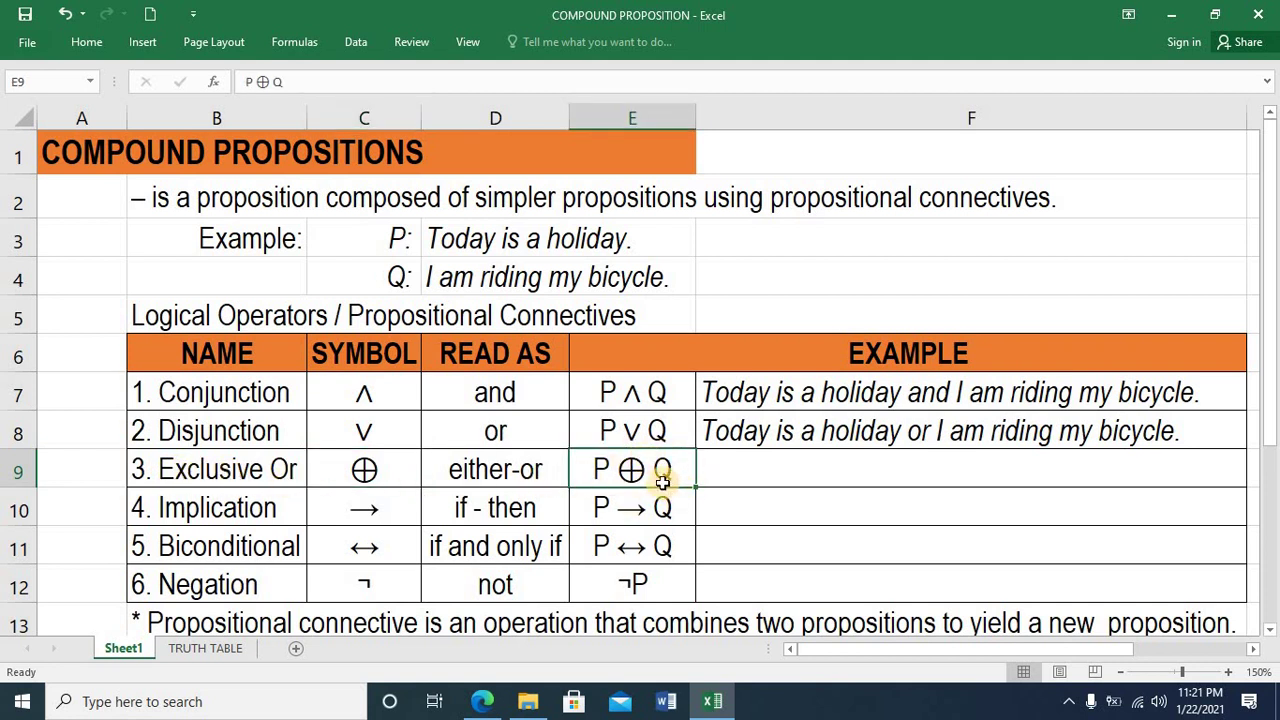
Enter 'Either today is a holiday or I am riding my bicycle.' in F9.
left_click(733, 474)
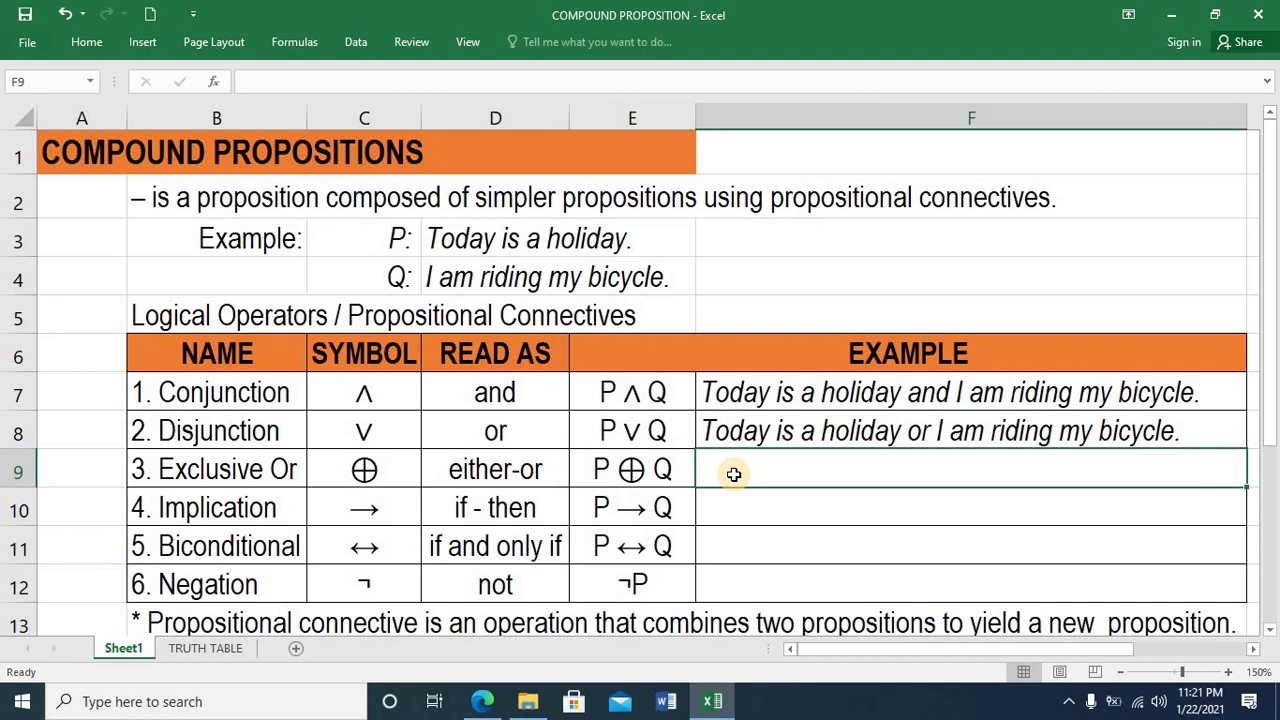
type("Either to")
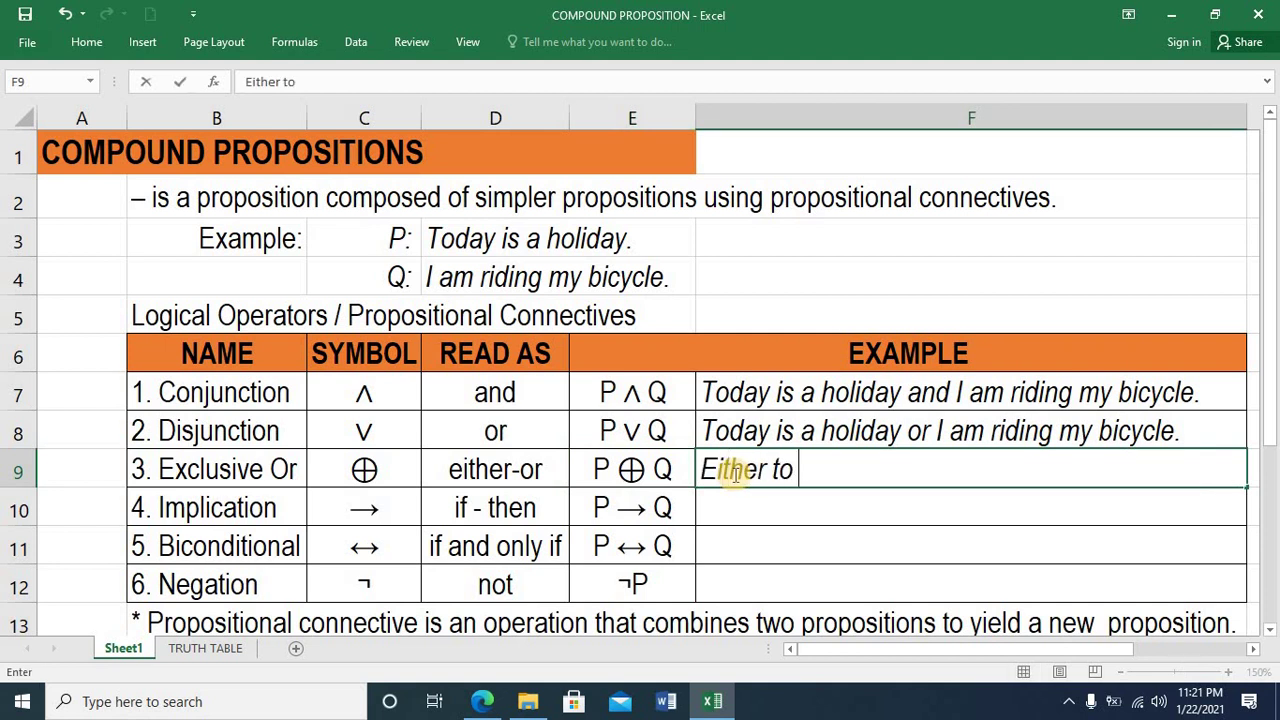
type("day is a holi")
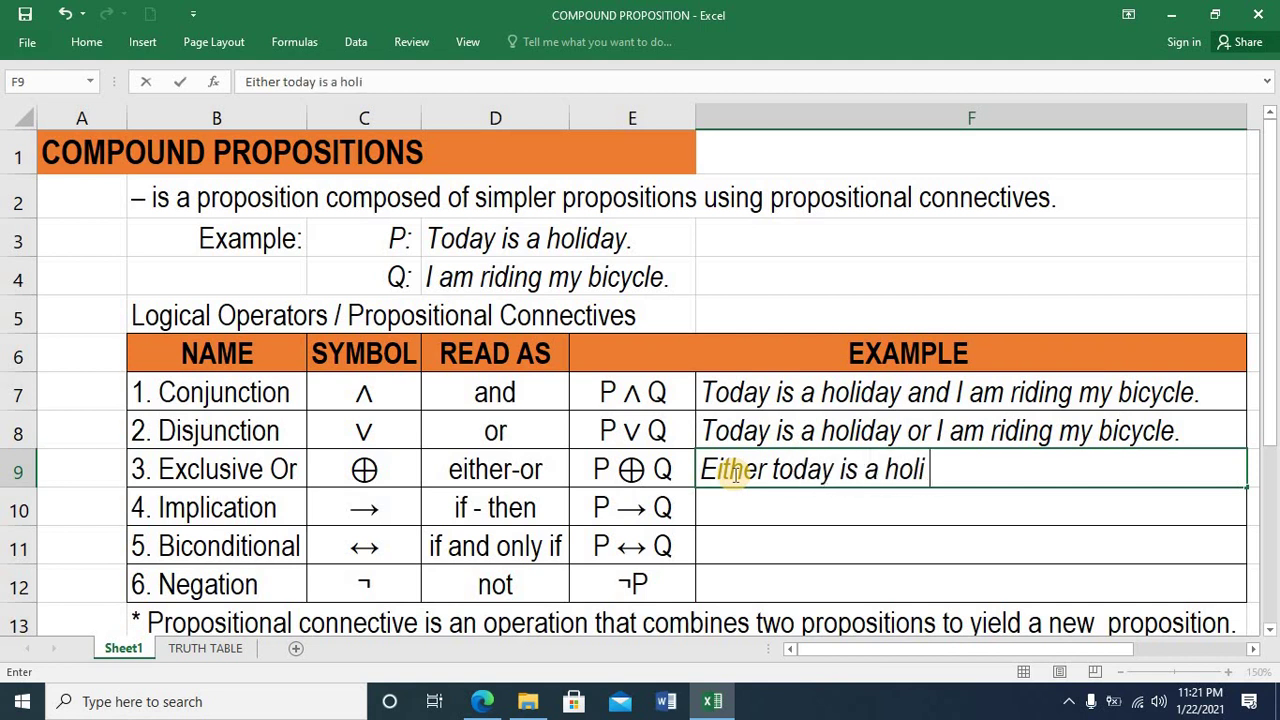
type("day or")
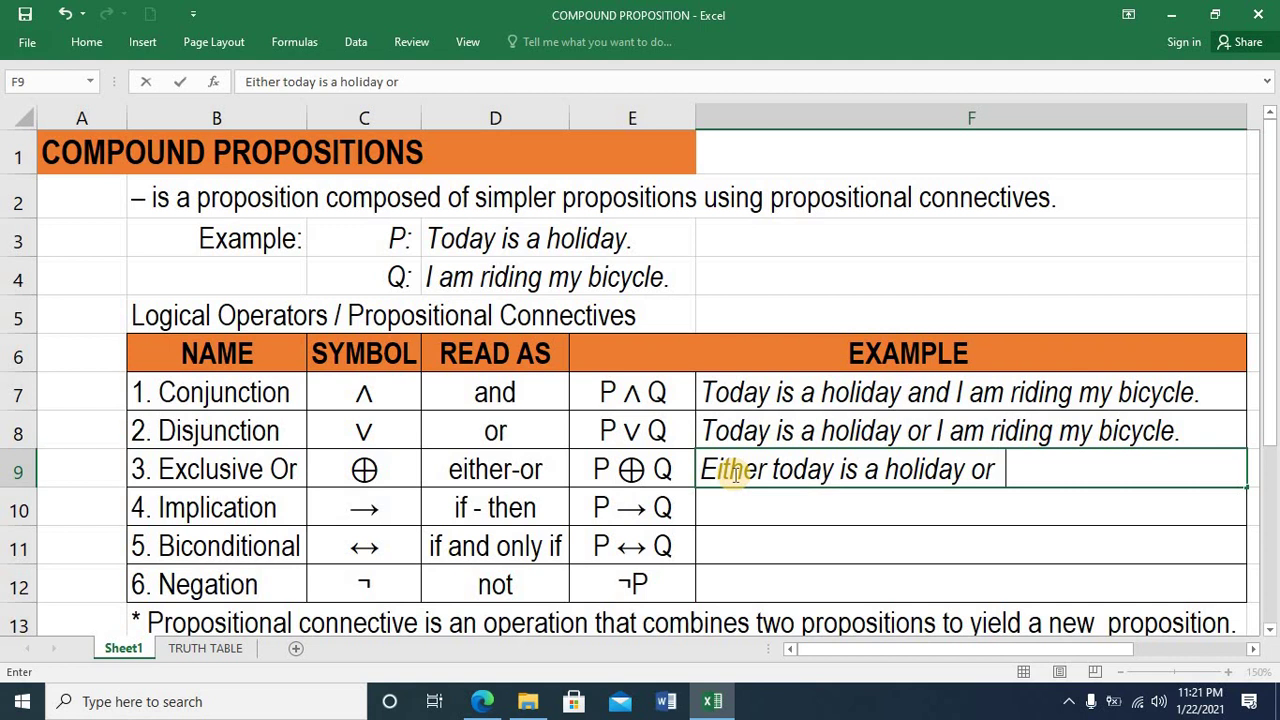
type(" I am ri")
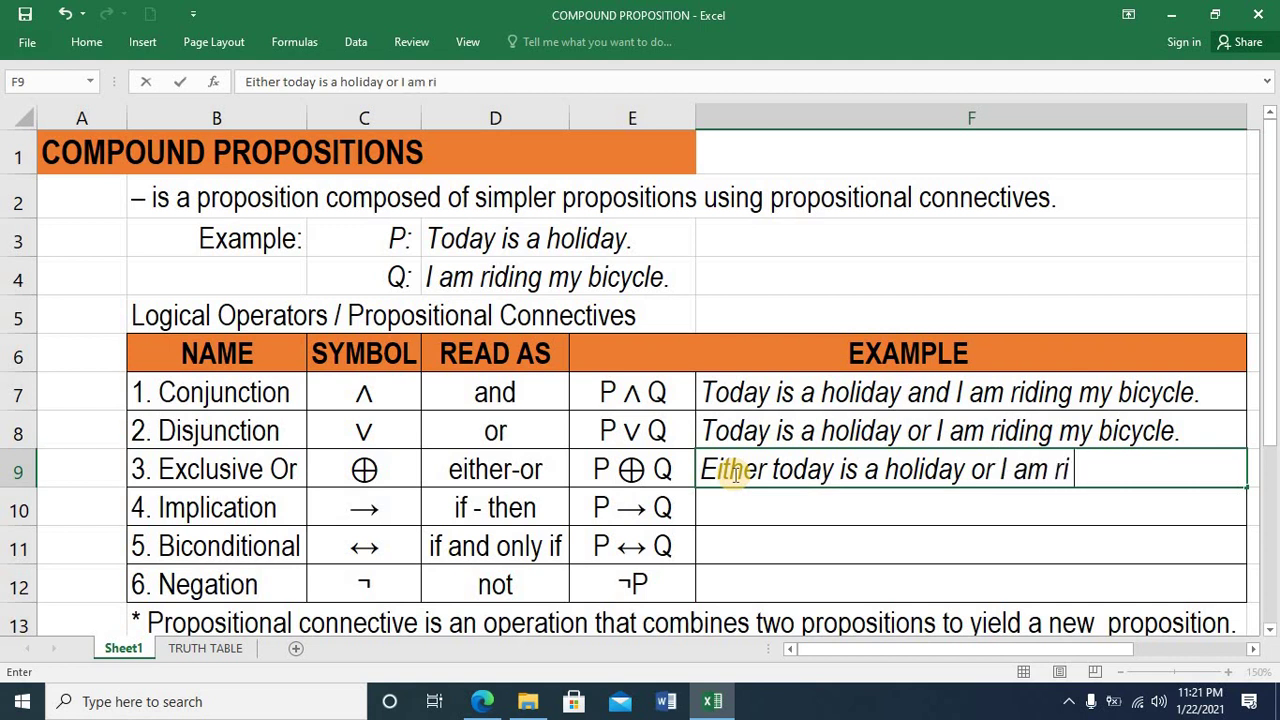
type("ding my bi")
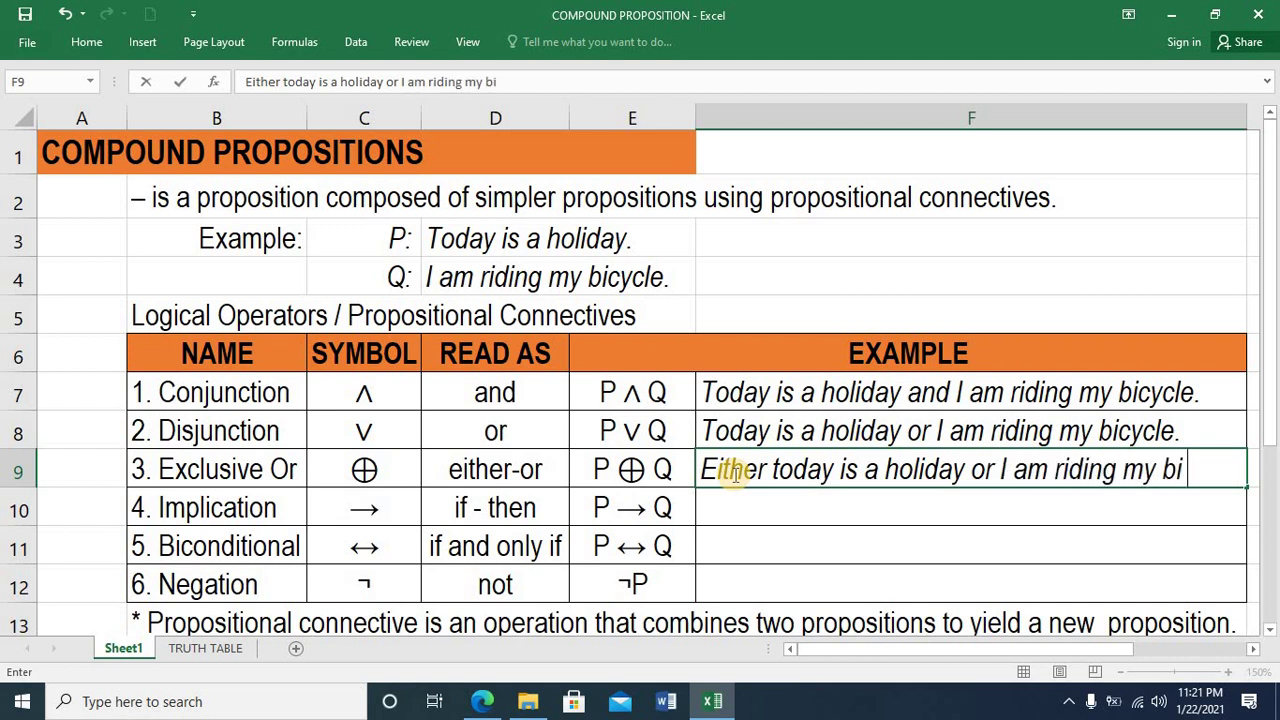
type("cycle")
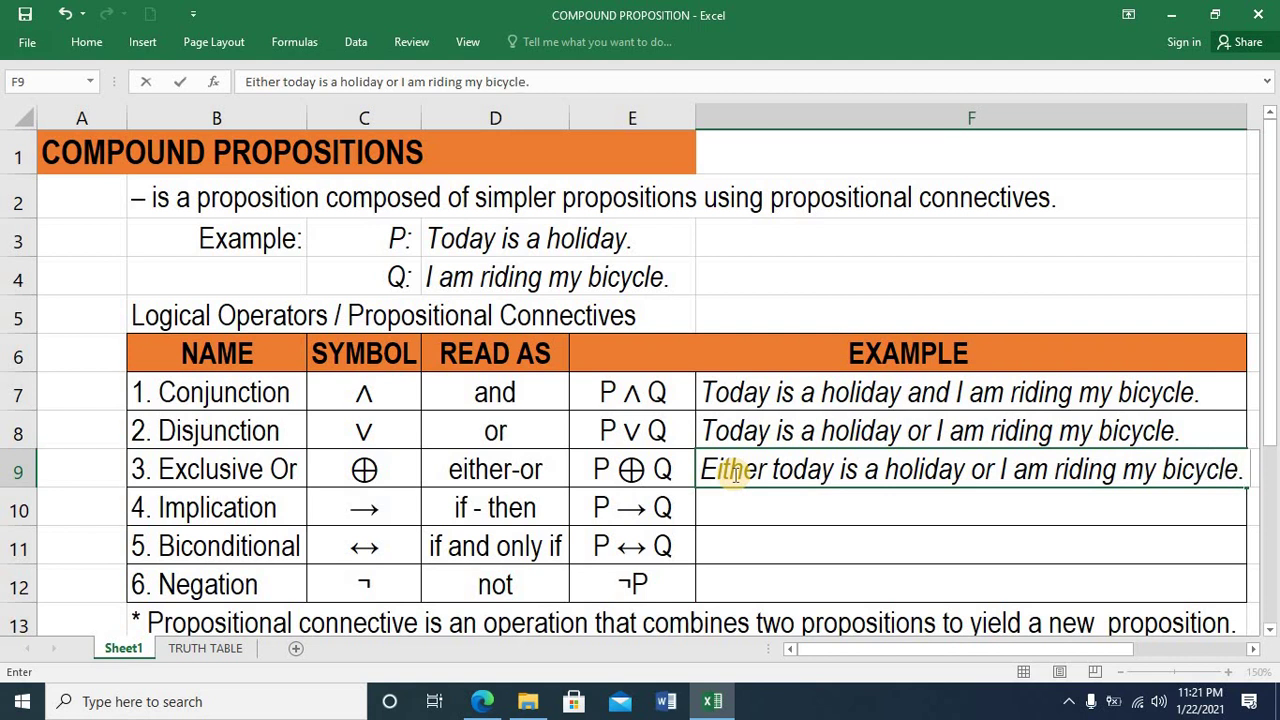
type(".")
key("Return")
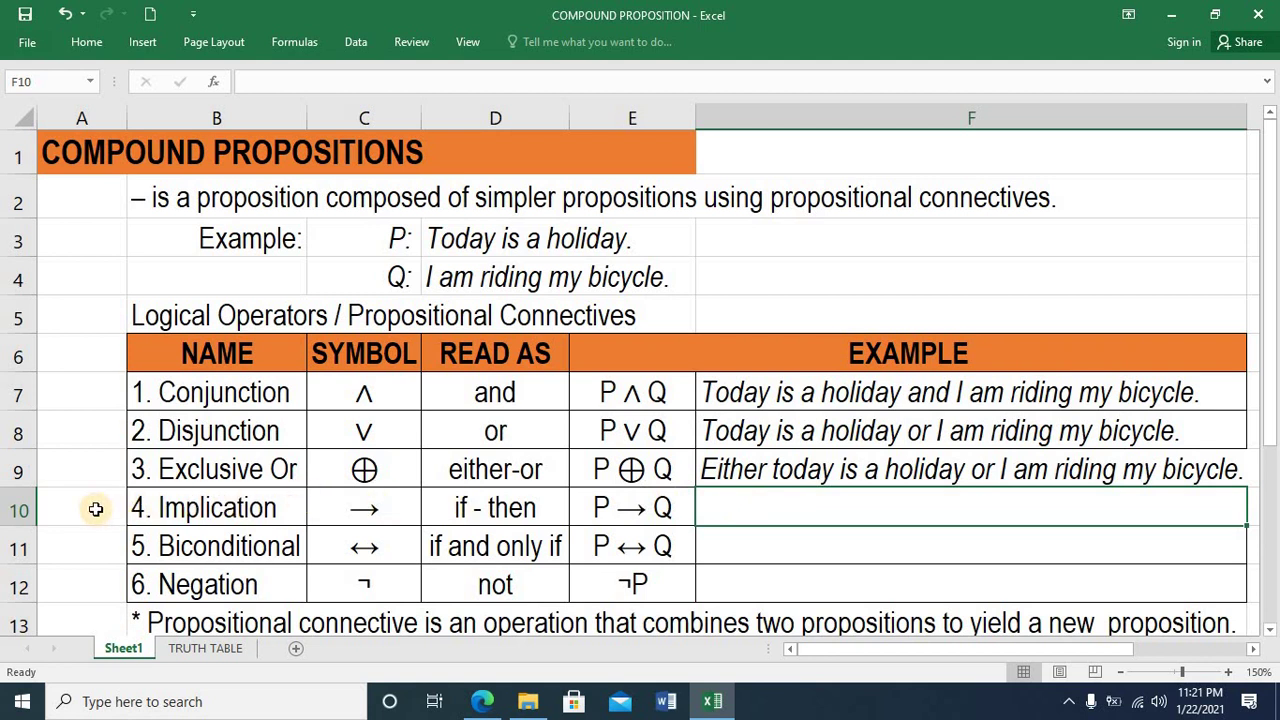
left_click(342, 509)
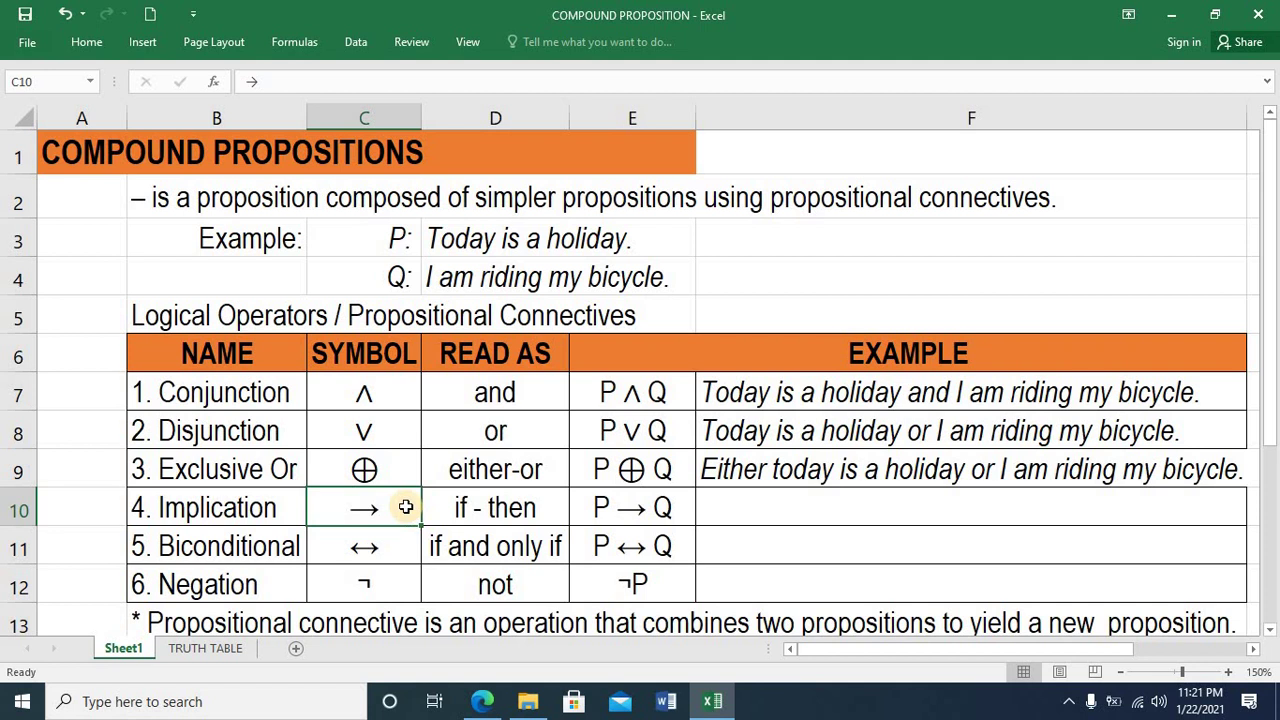
left_click(443, 505)
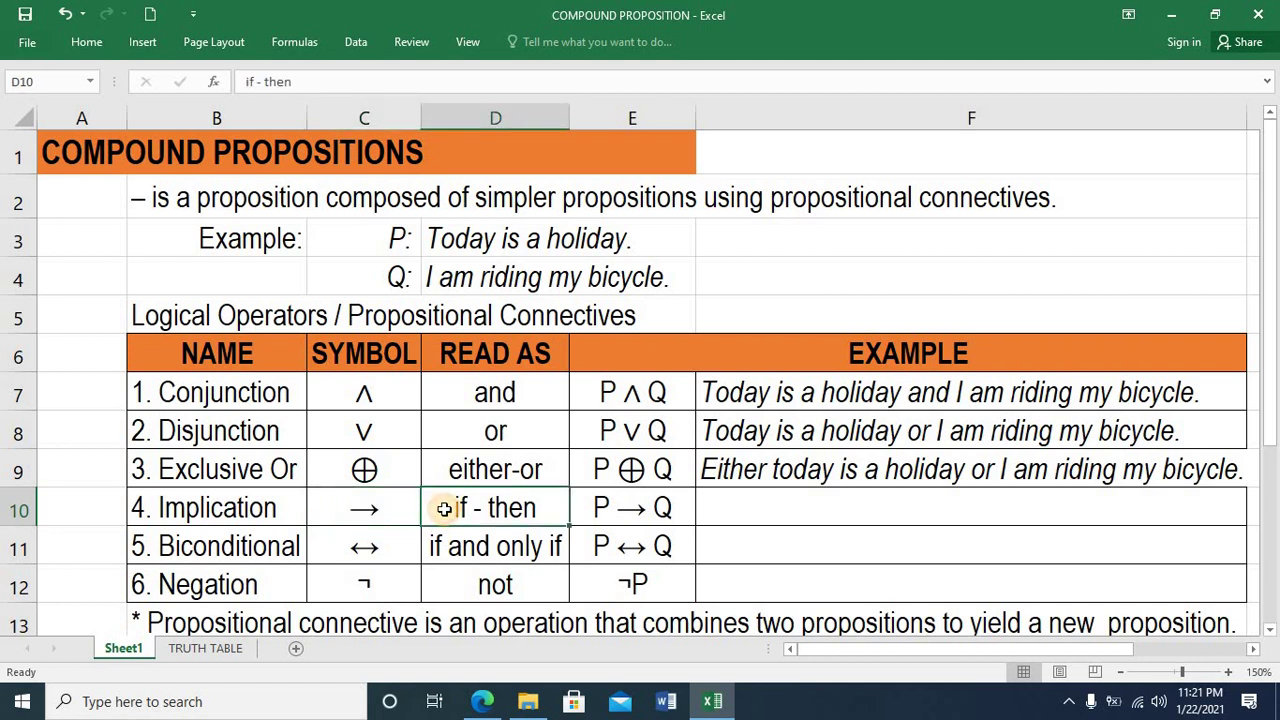
left_click(601, 509)
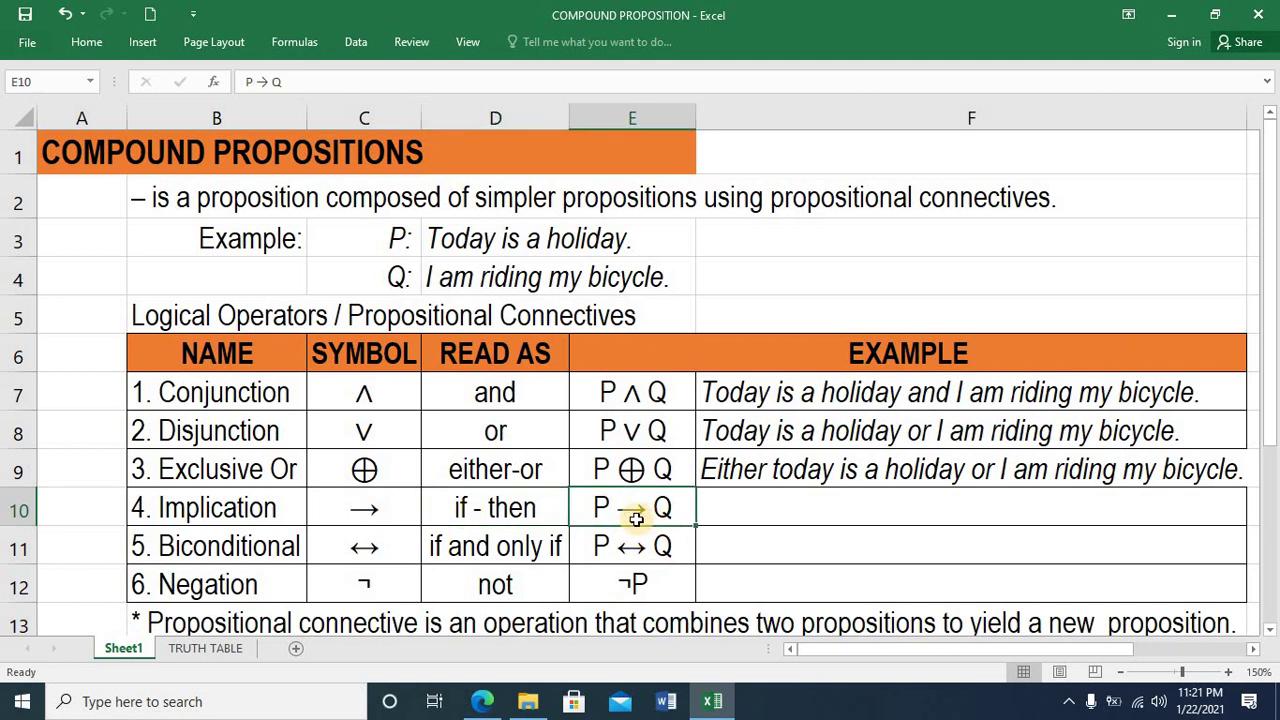
left_click(735, 505)
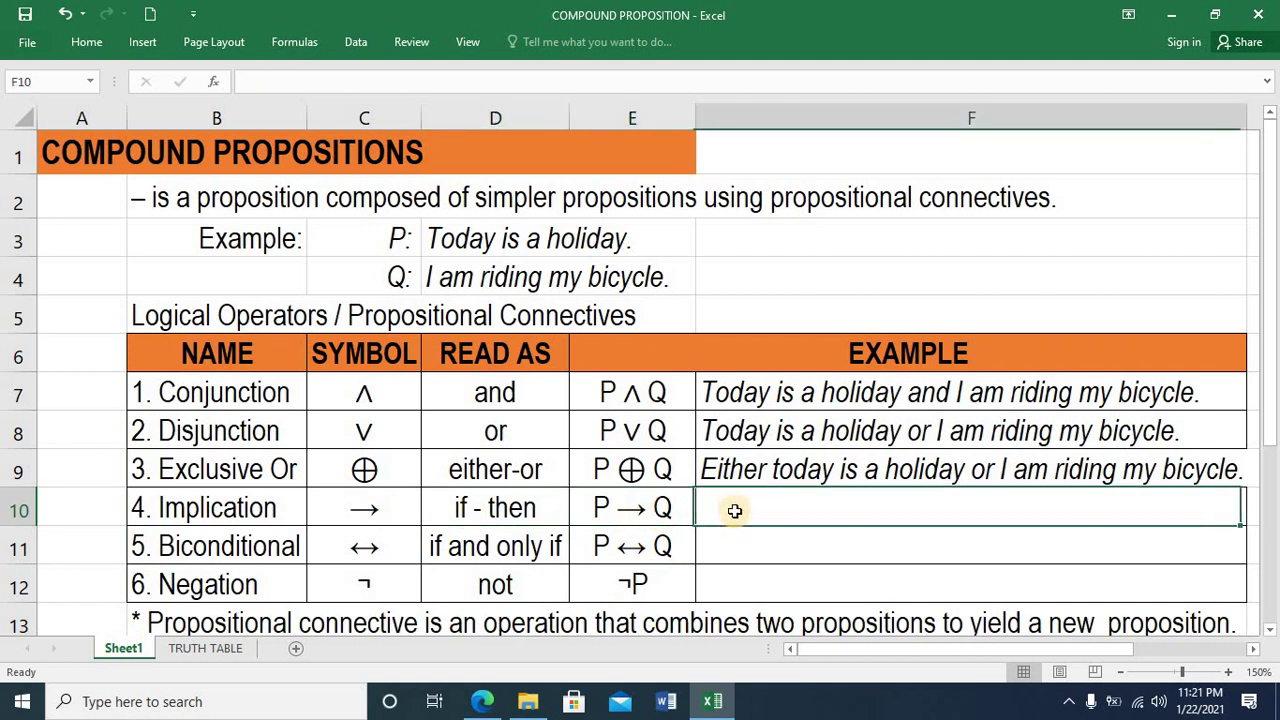
left_click(486, 515)
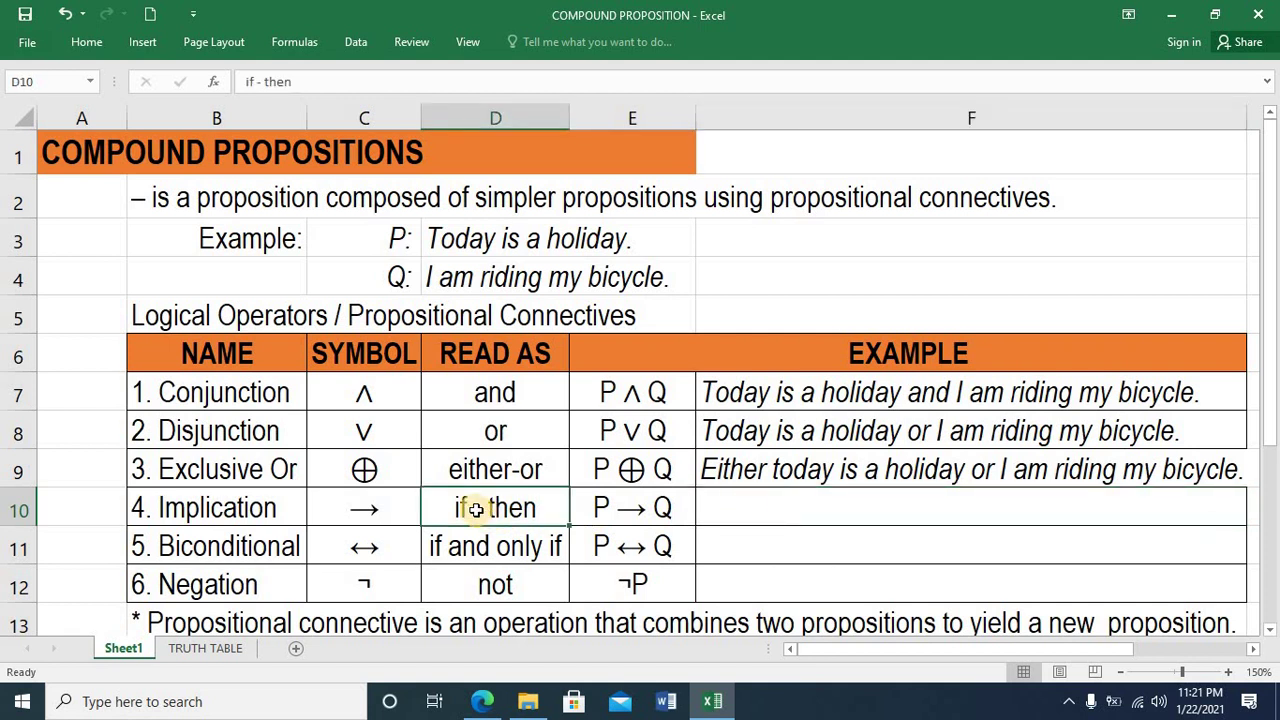
left_click(481, 245)
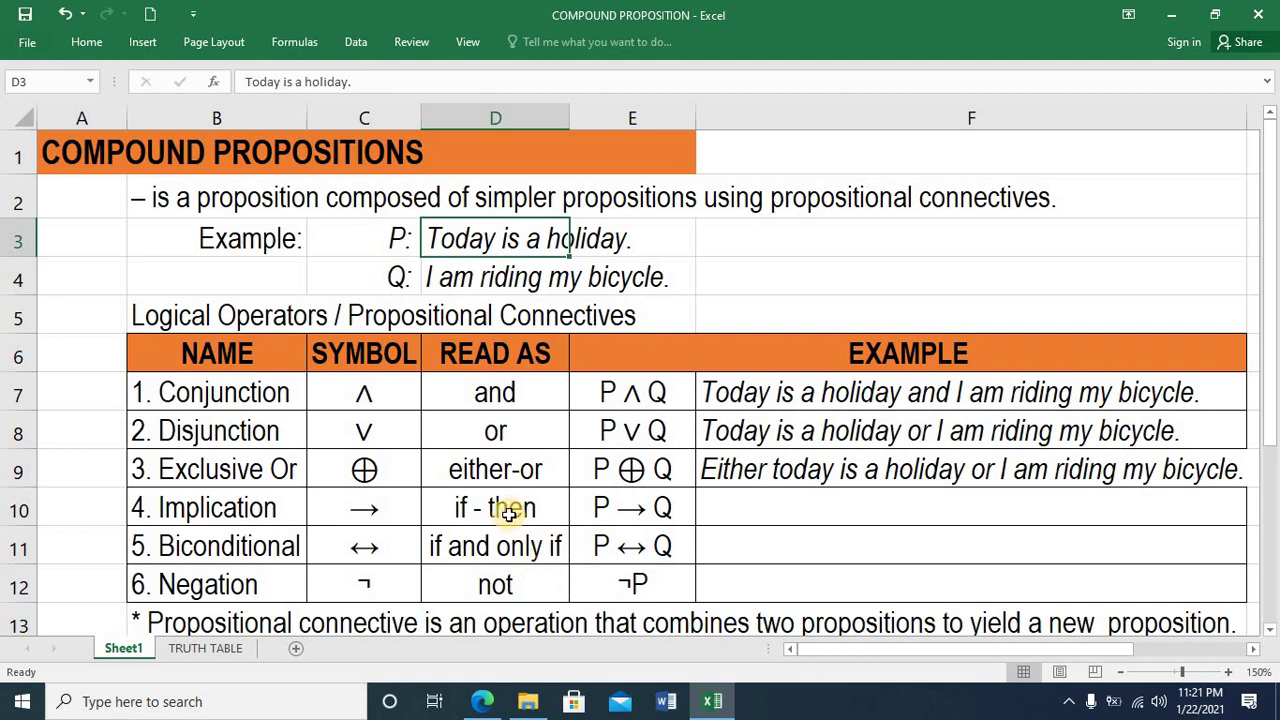
left_click(479, 276)
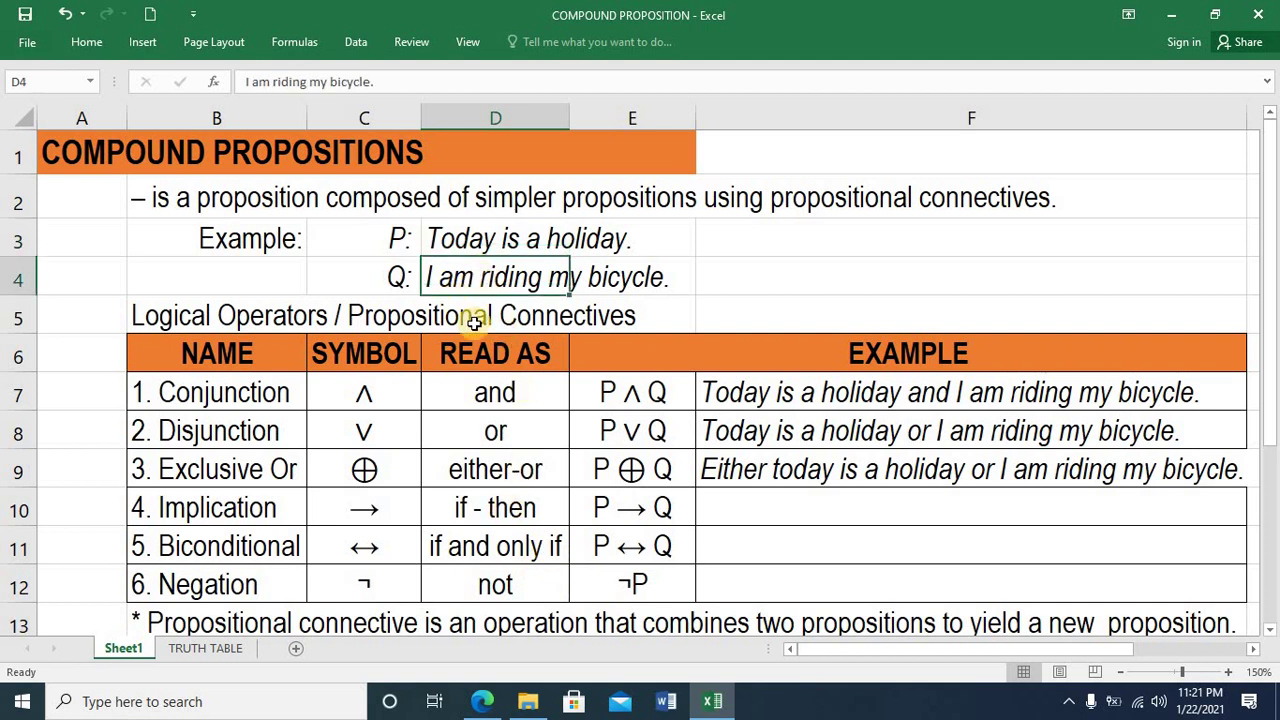
left_click(745, 508)
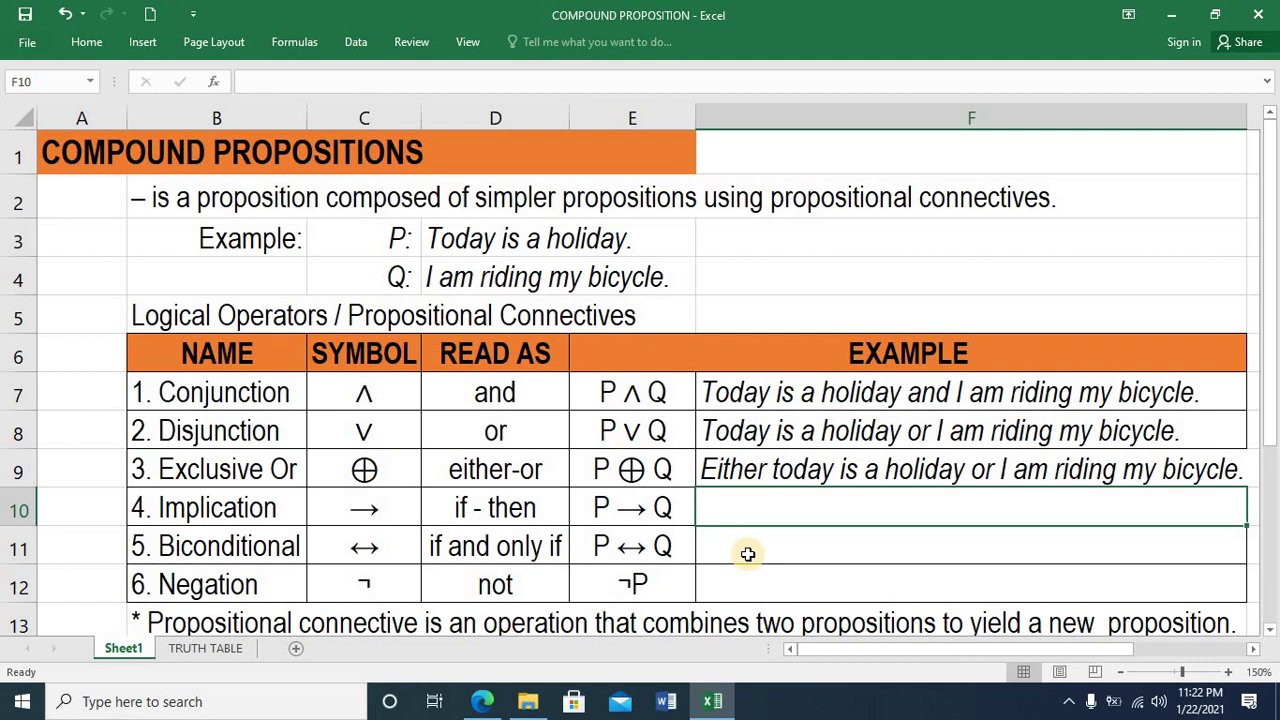
Enter 'If today is a holiday, then I amriding my bicycle.' in F10.
type("If")
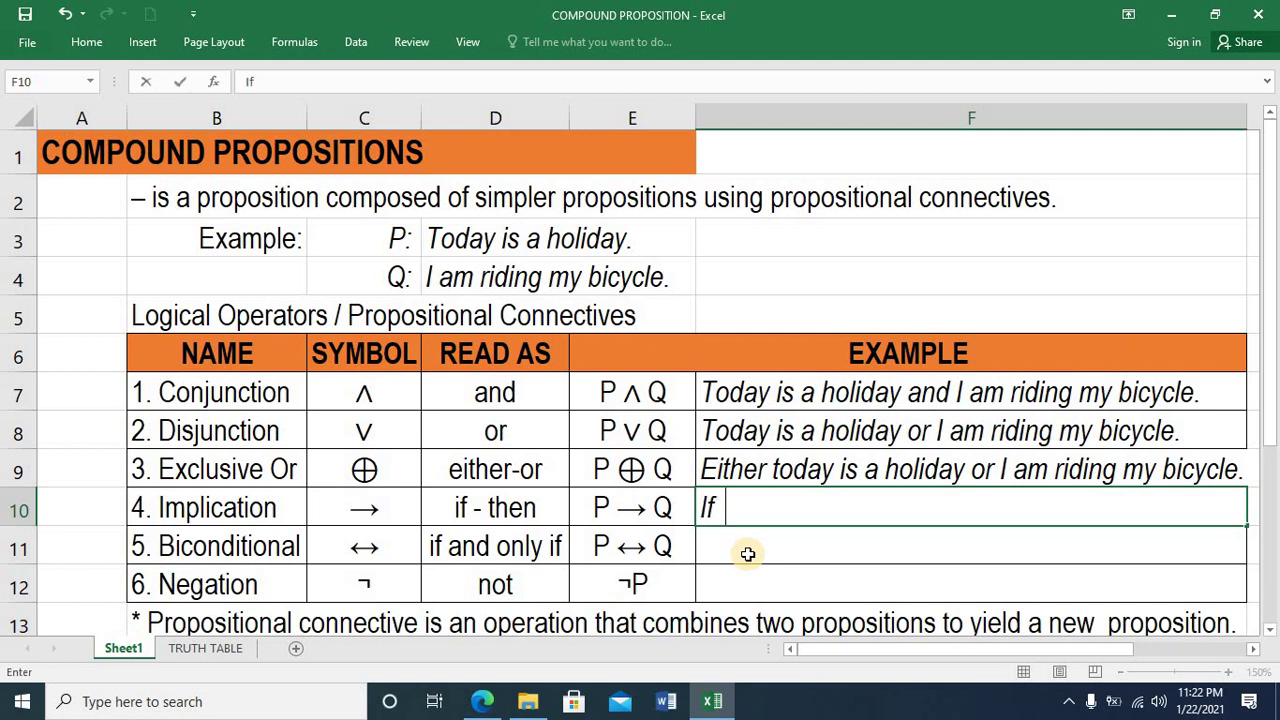
type(" today is a ")
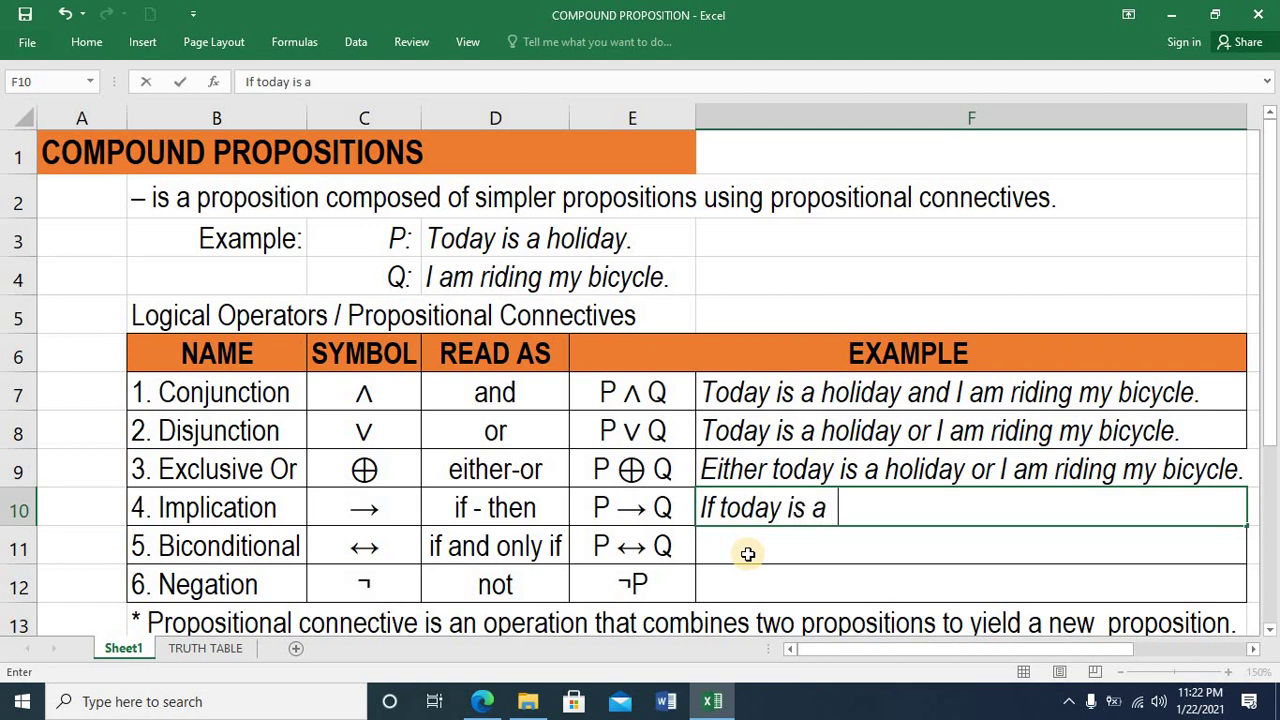
type("holiday")
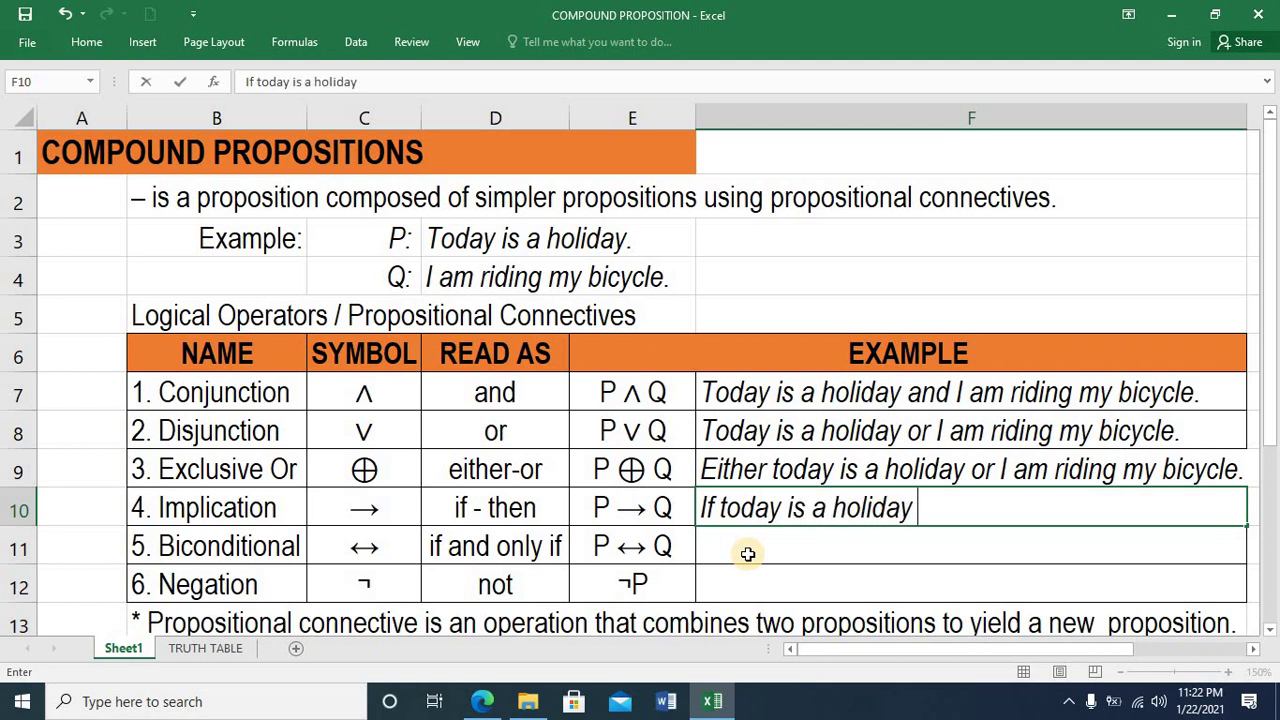
type(", then ")
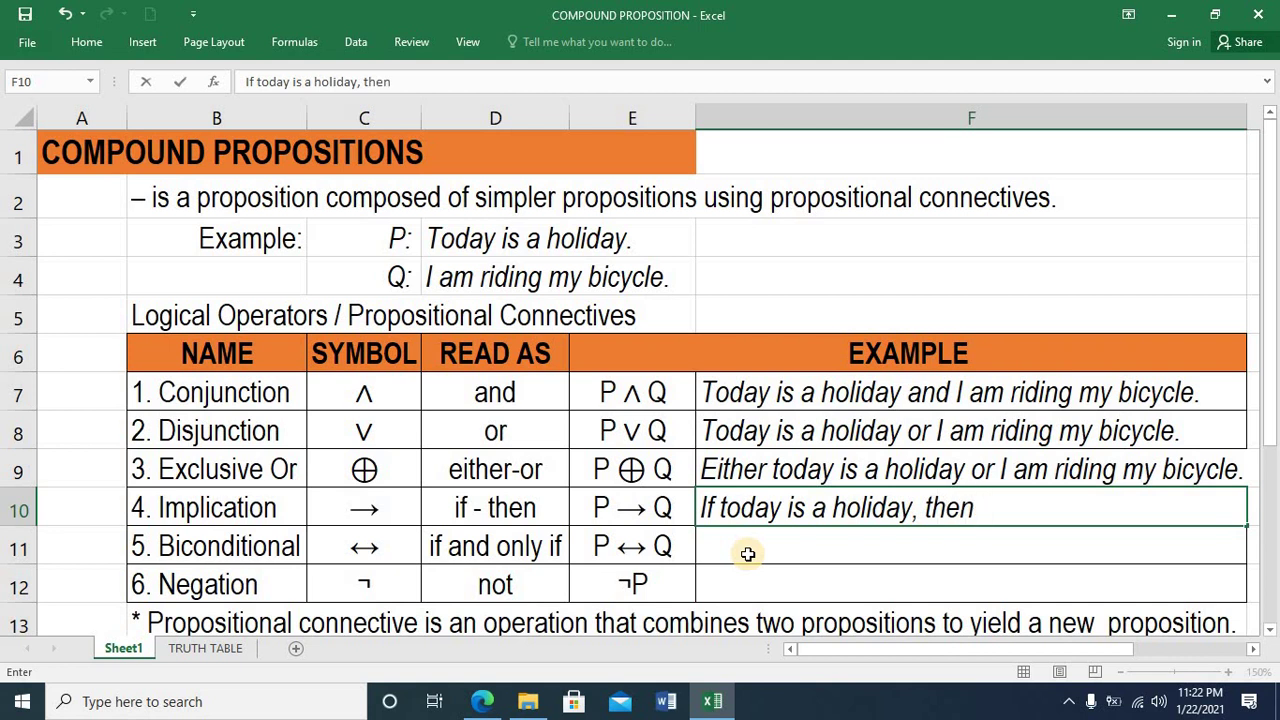
type("I amridi")
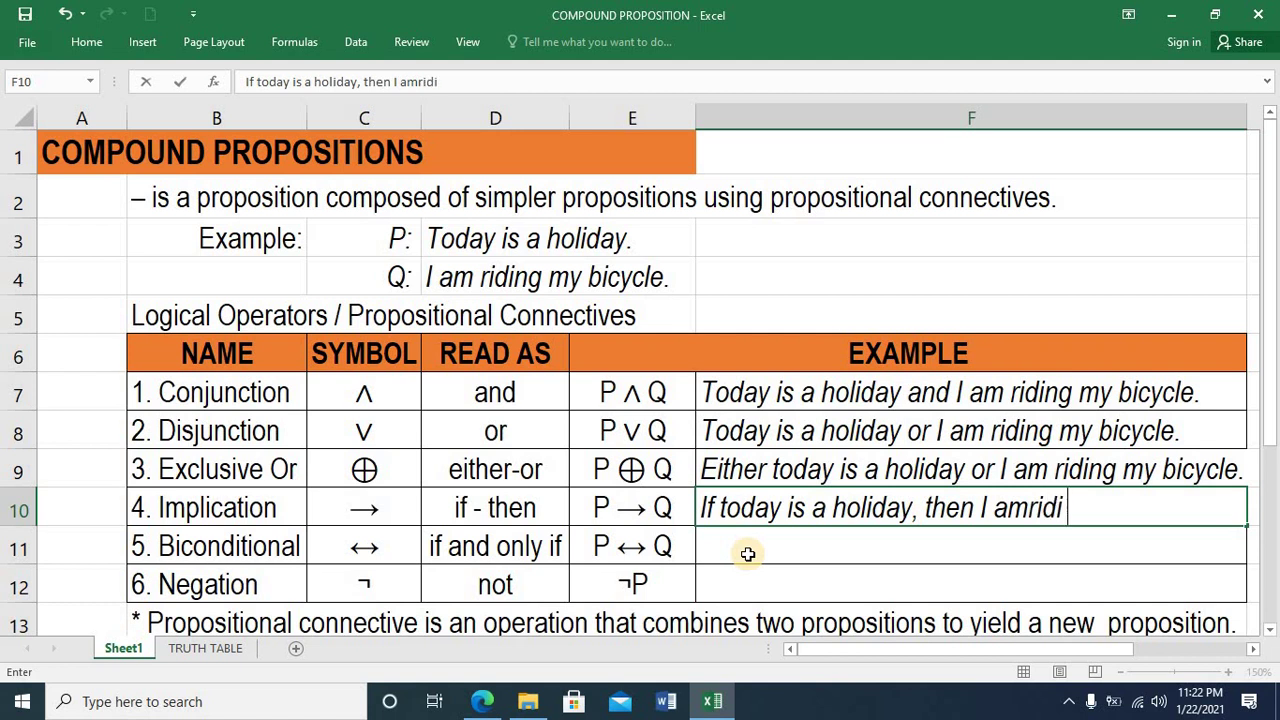
type("ng my ")
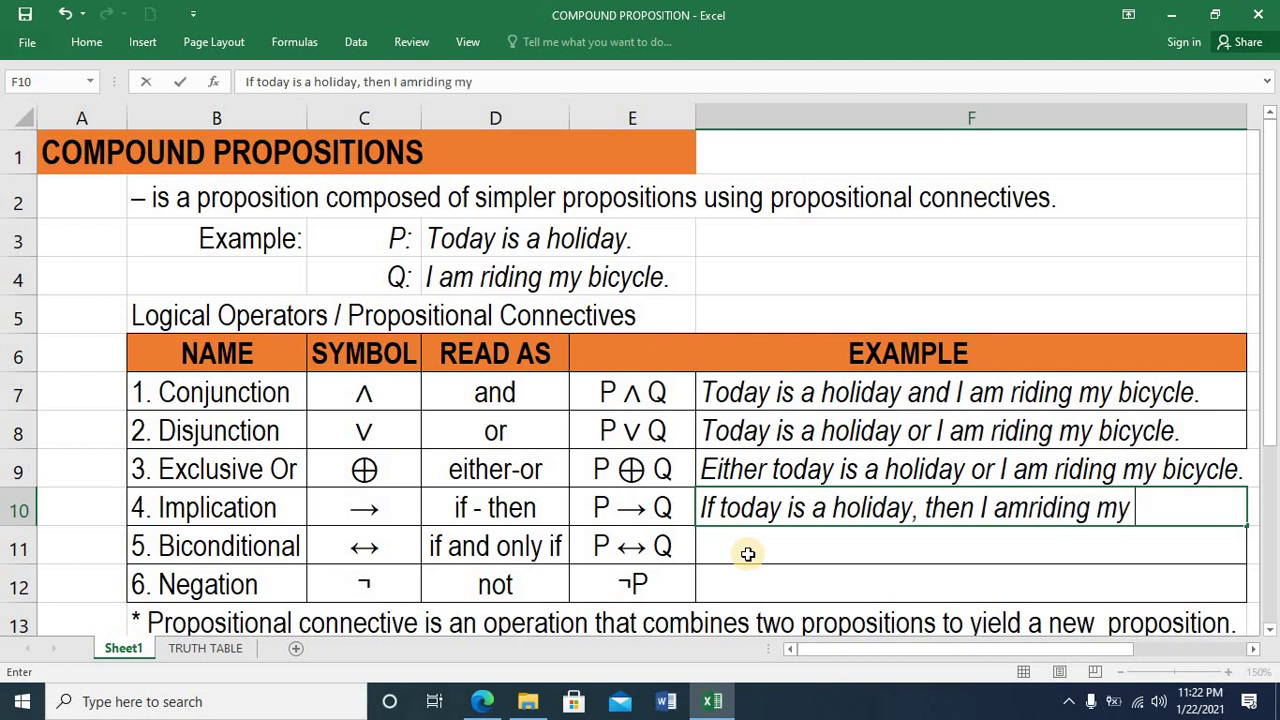
type("bicycle.")
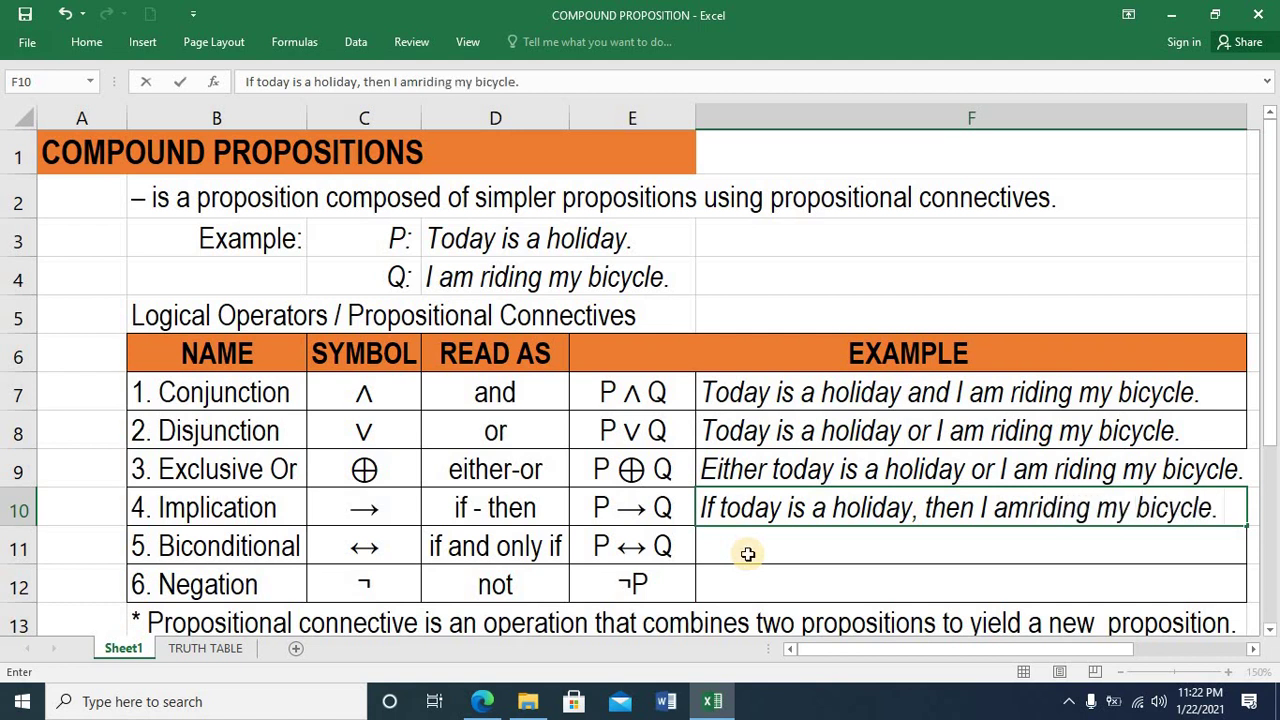
key("Return")
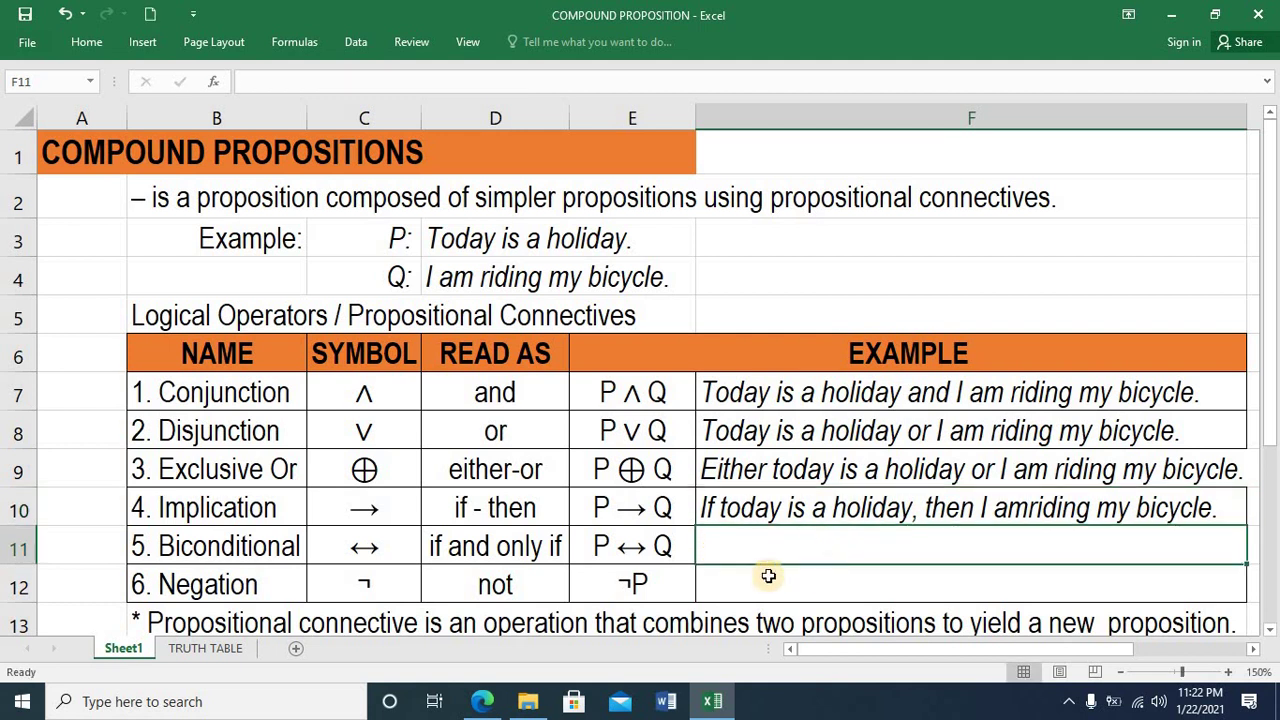
Correct F10 to 'If today is a holiday, then I am riding my bicycle.' in the formula bar.
left_click(716, 512)
left_click(503, 245)
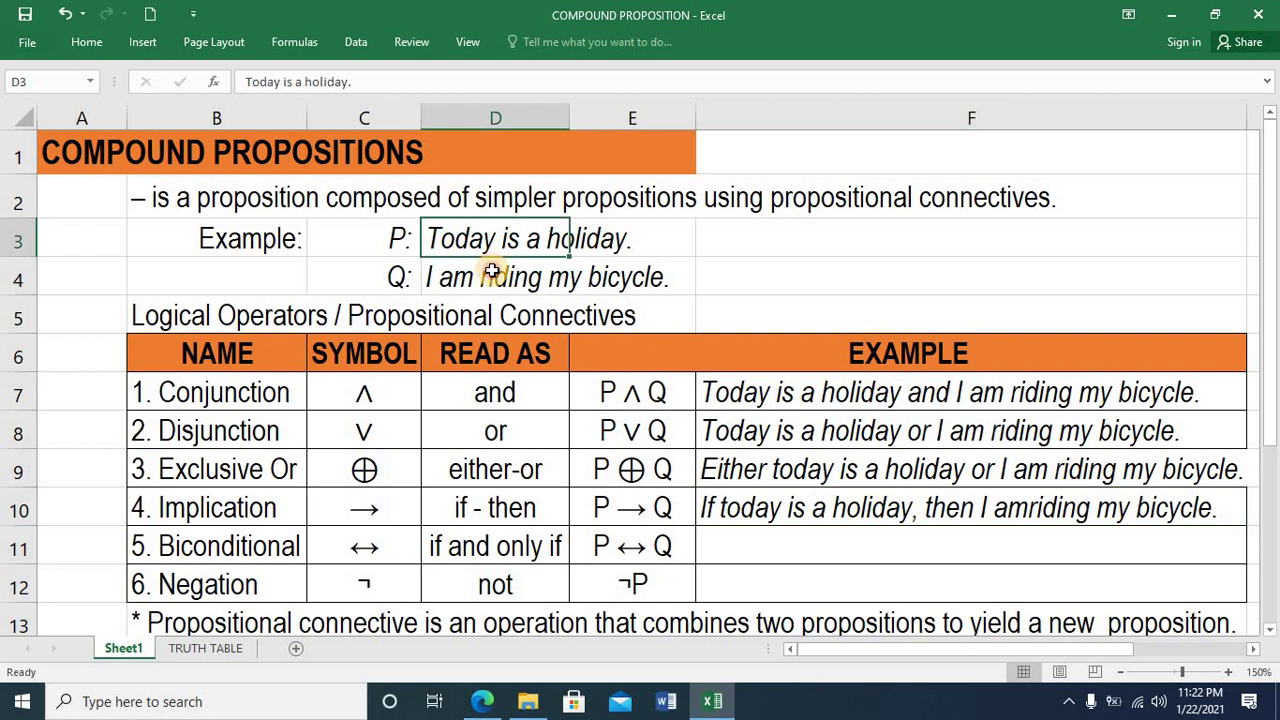
left_click(492, 271)
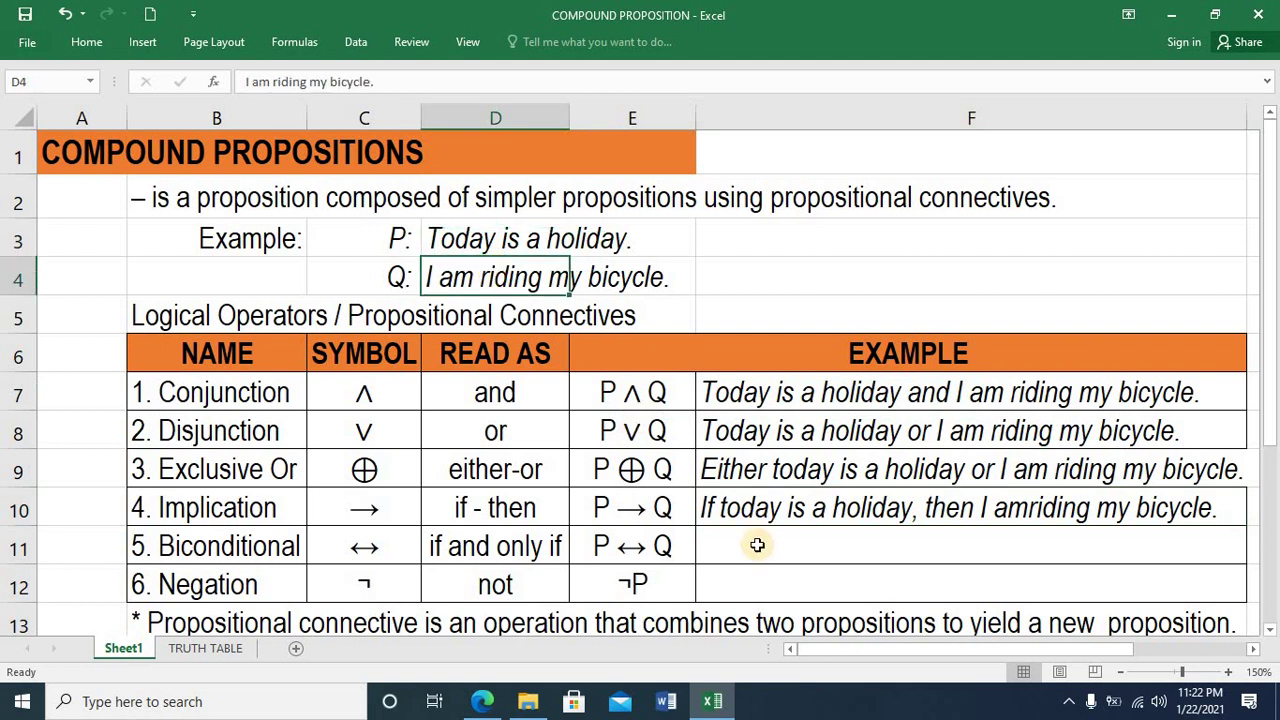
left_click(800, 512)
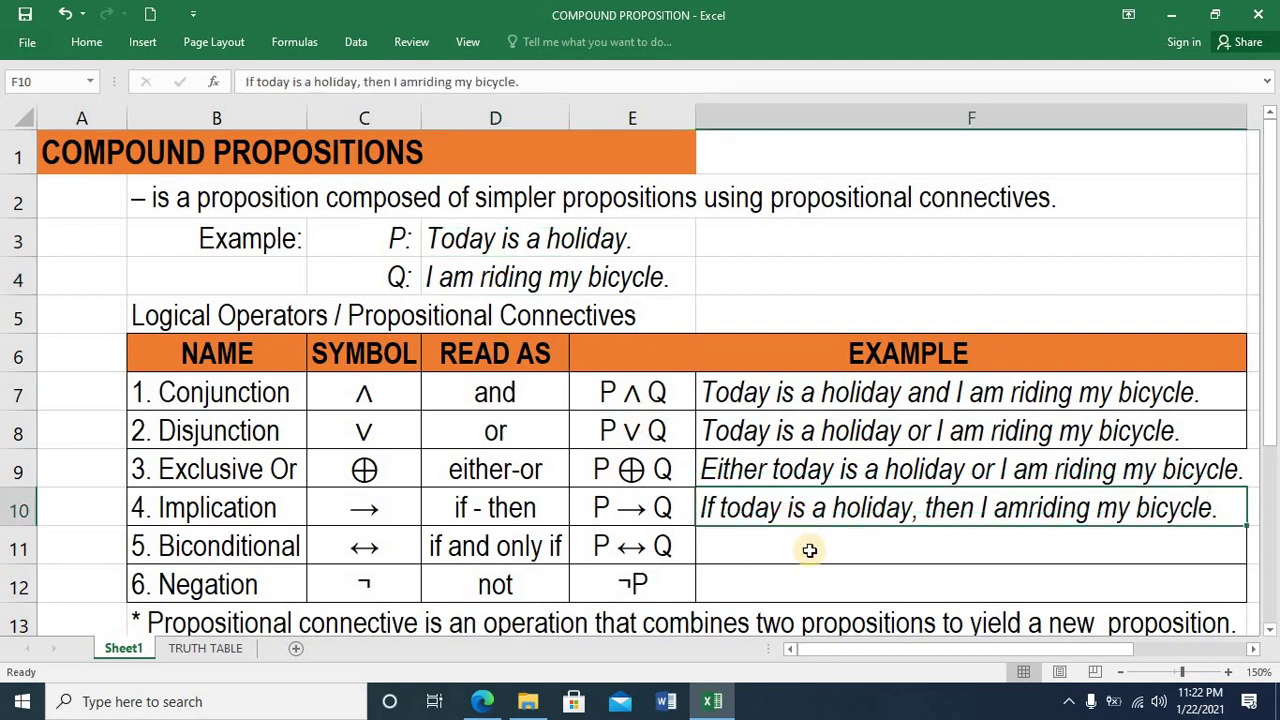
left_click(421, 82)
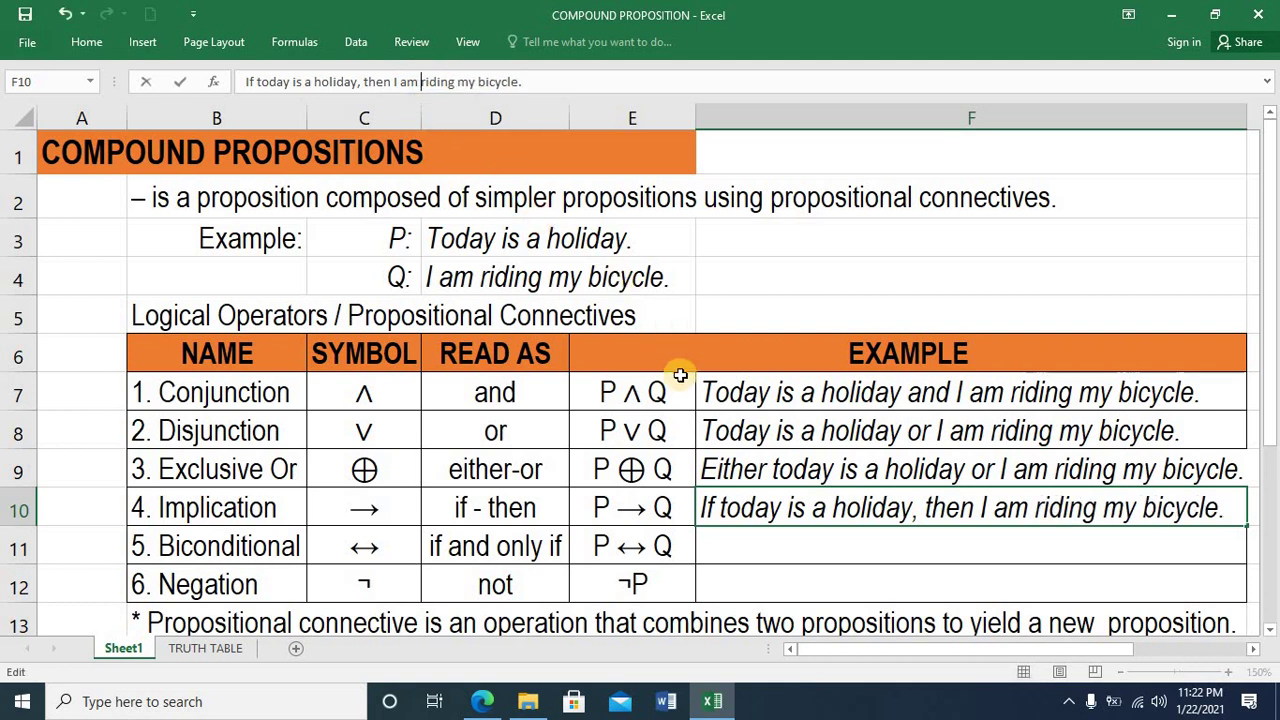
key("Return")
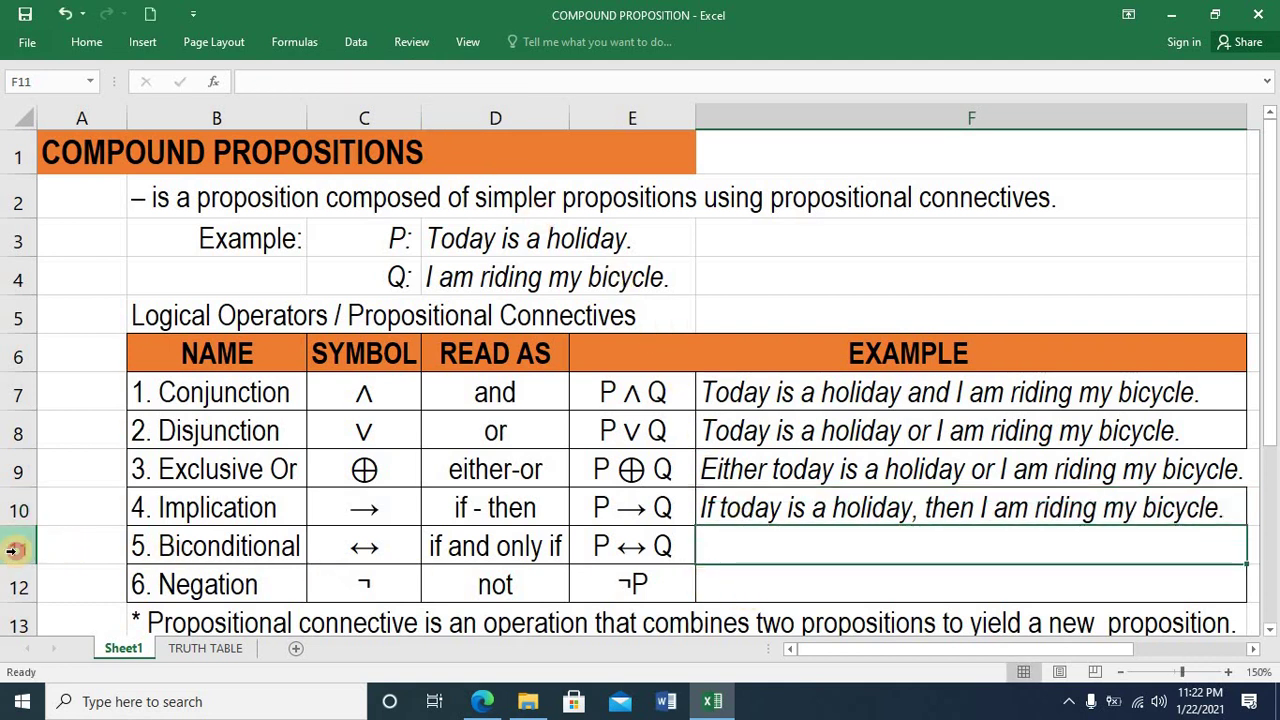
Enter 'Today is a holiday if and only if I am riding my bicycle.' in F11.
left_click(16, 550)
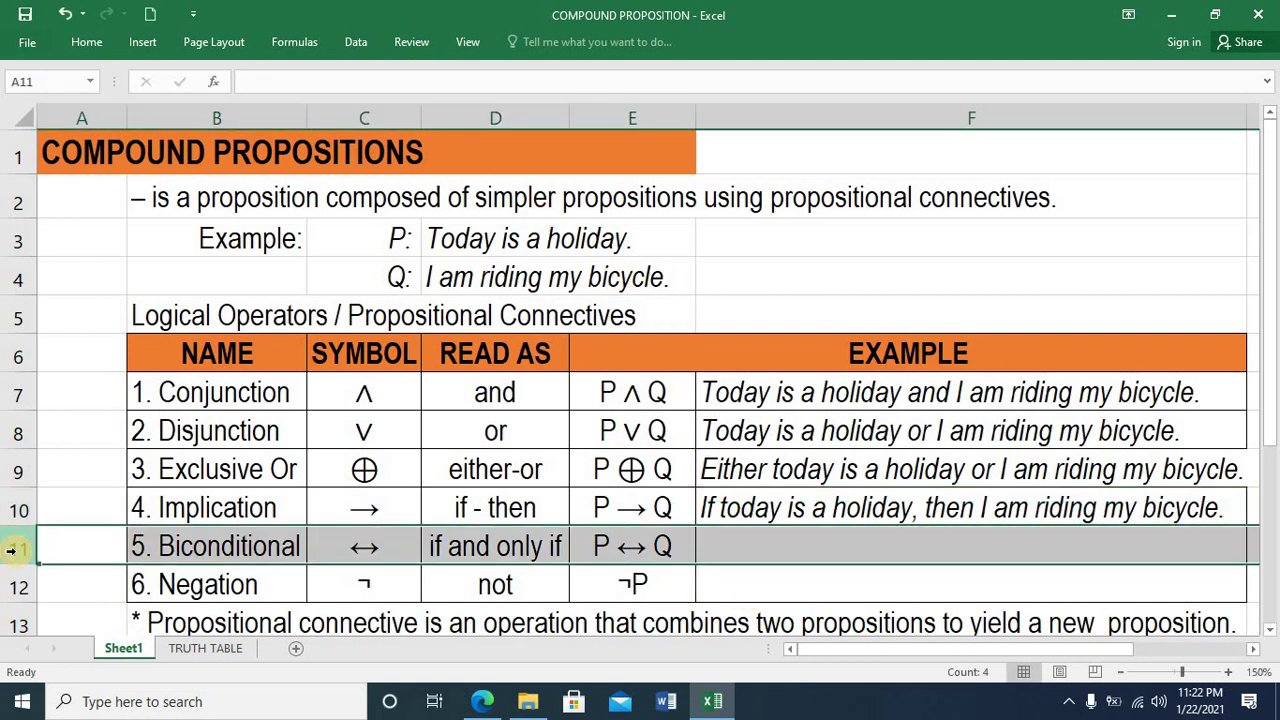
left_click(366, 545)
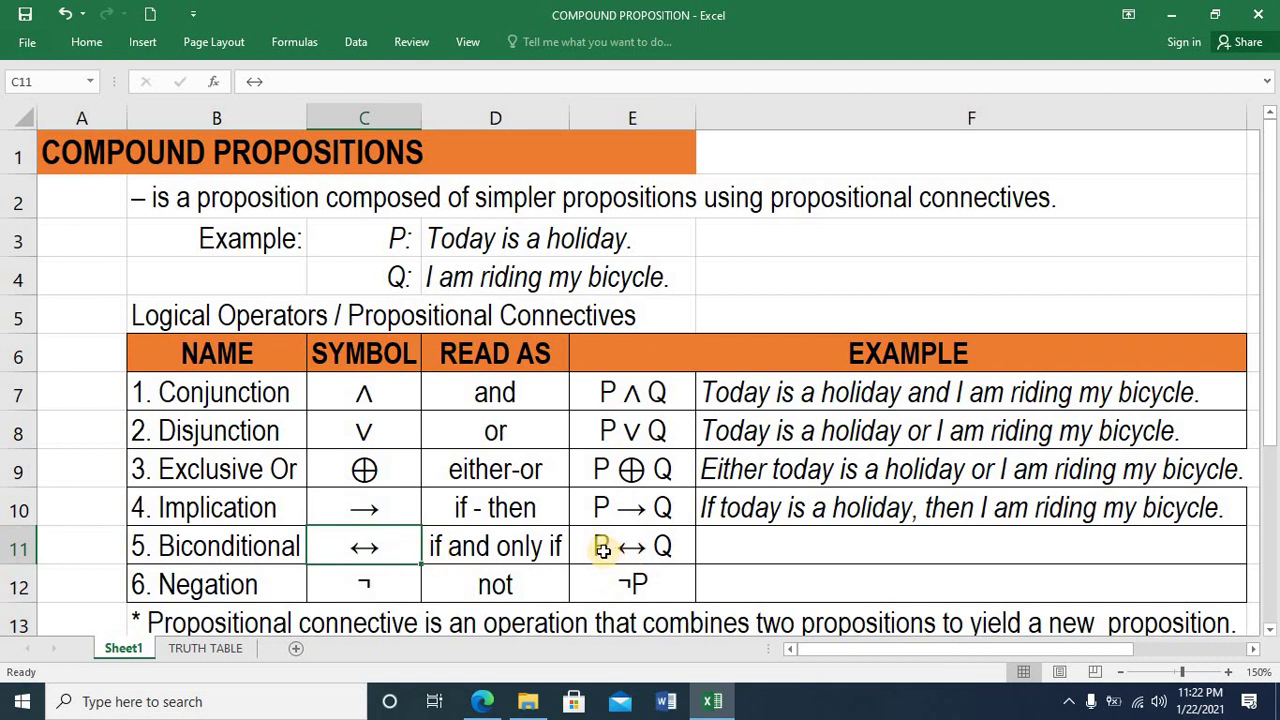
left_click(734, 556)
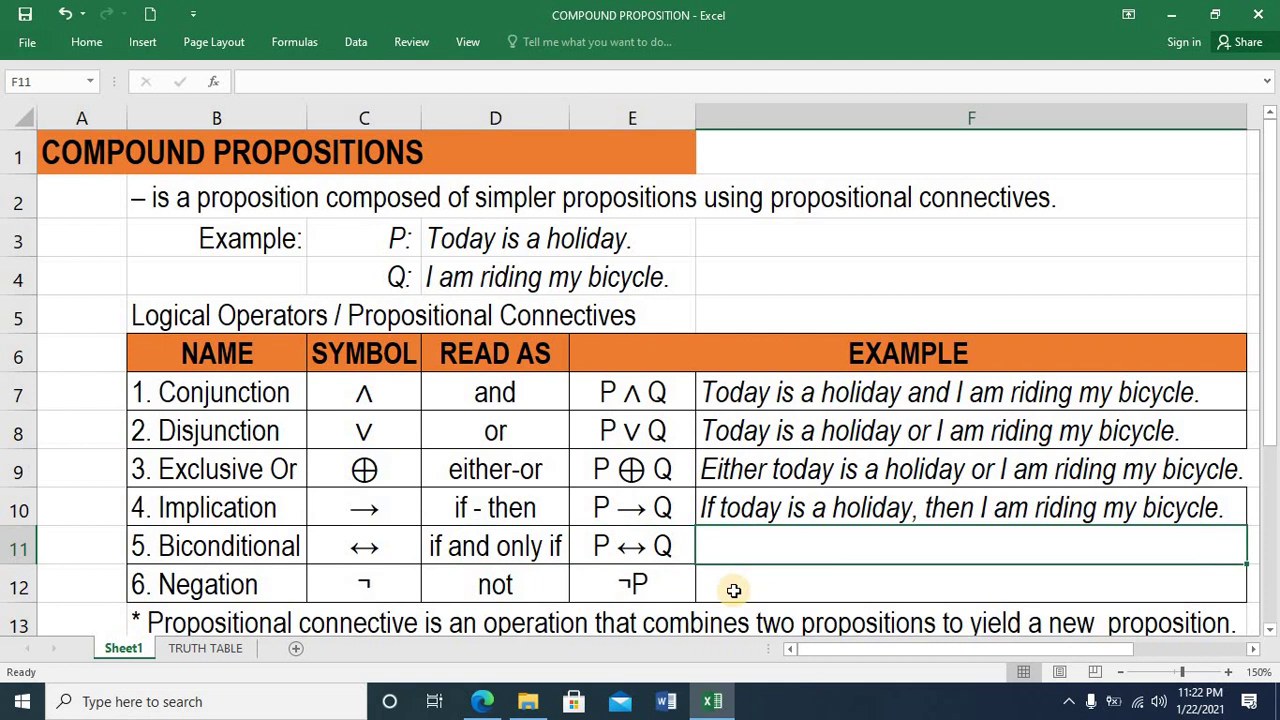
type("T")
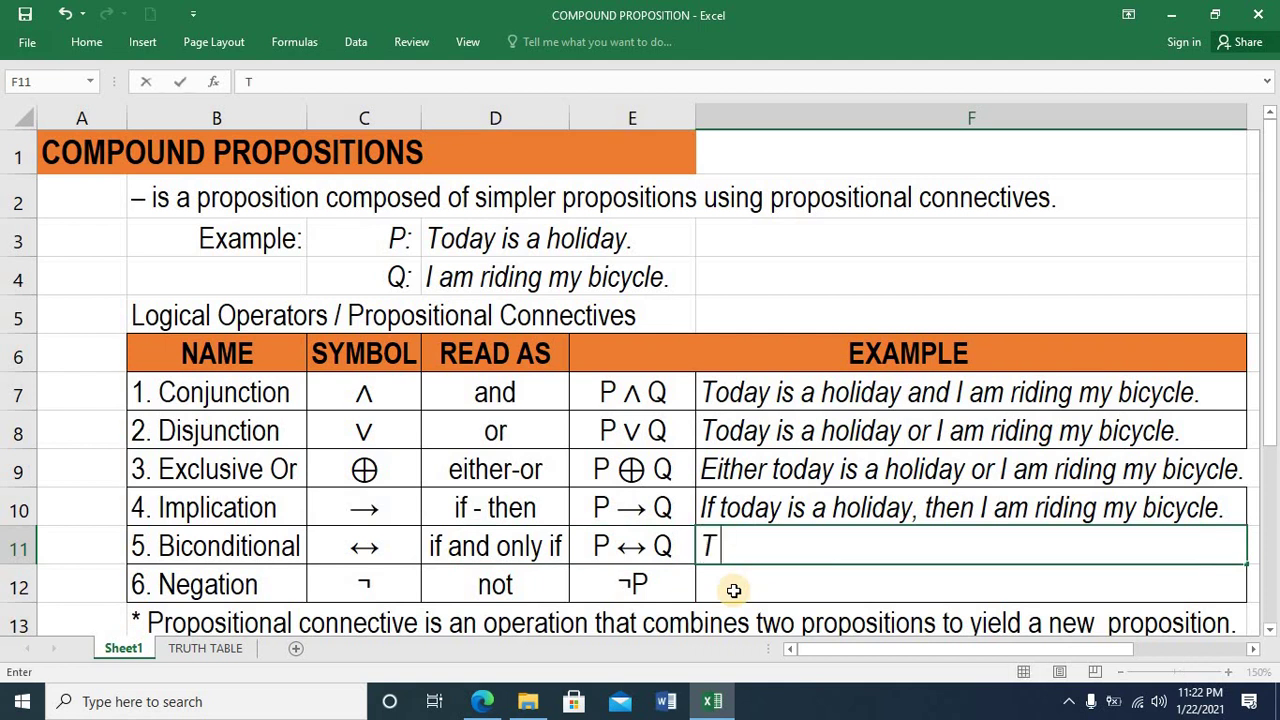
type("oday is a")
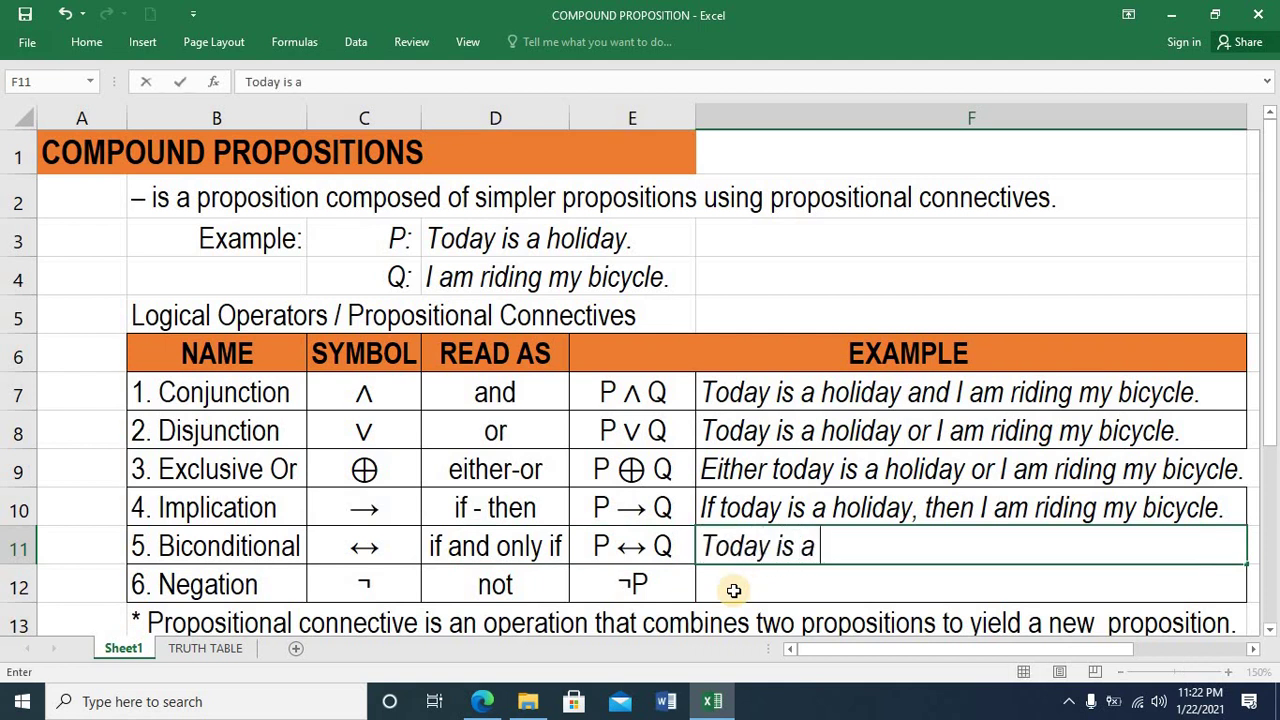
type(" holiday if an")
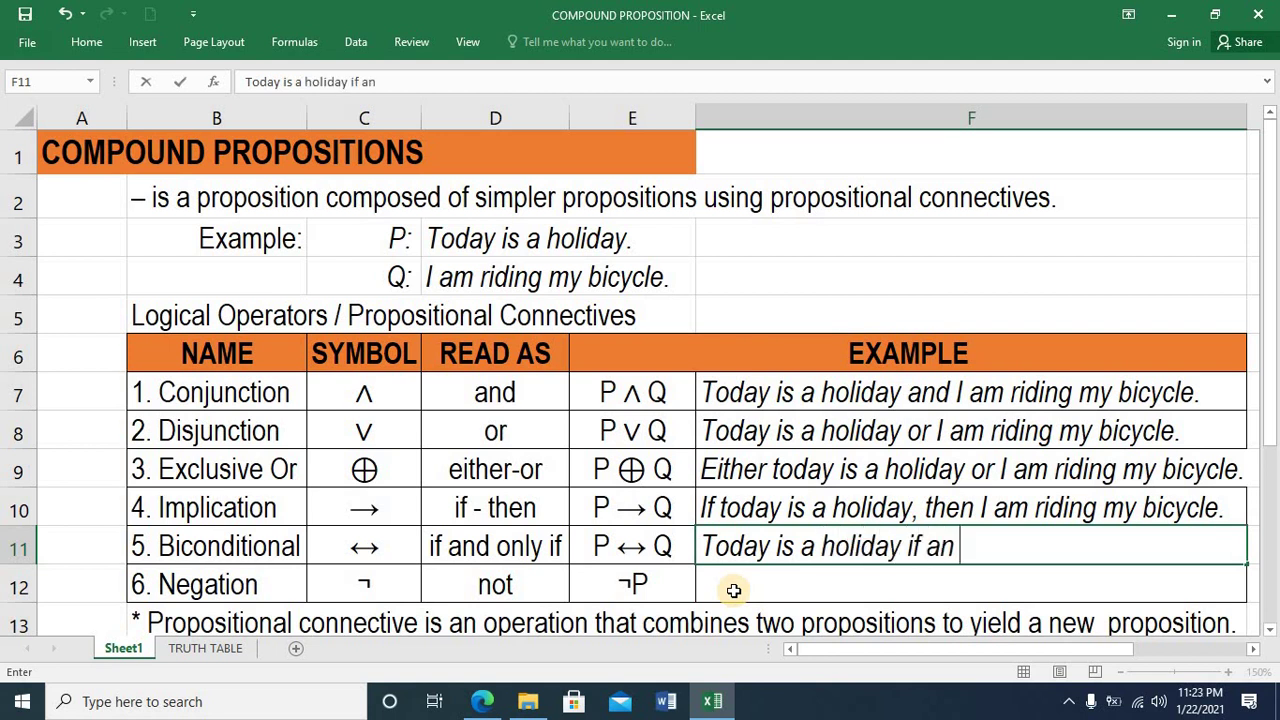
type("d only if")
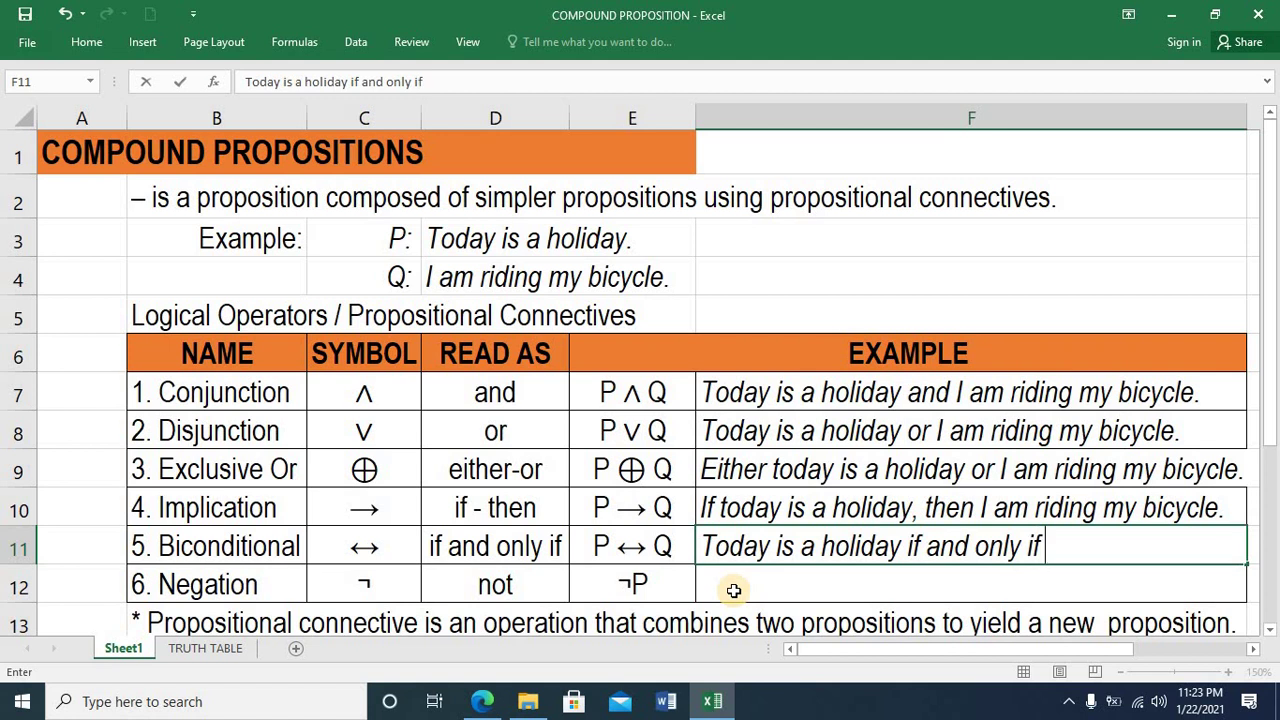
type(" I am ri")
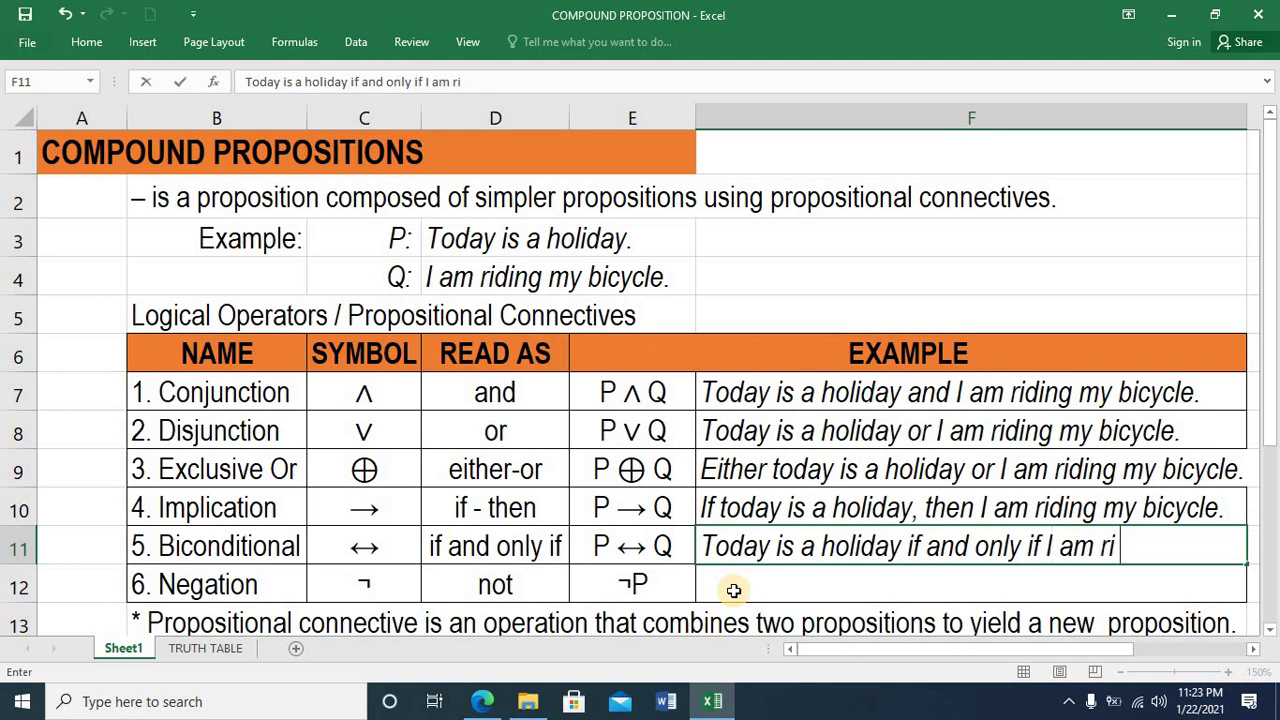
type("ding my bi")
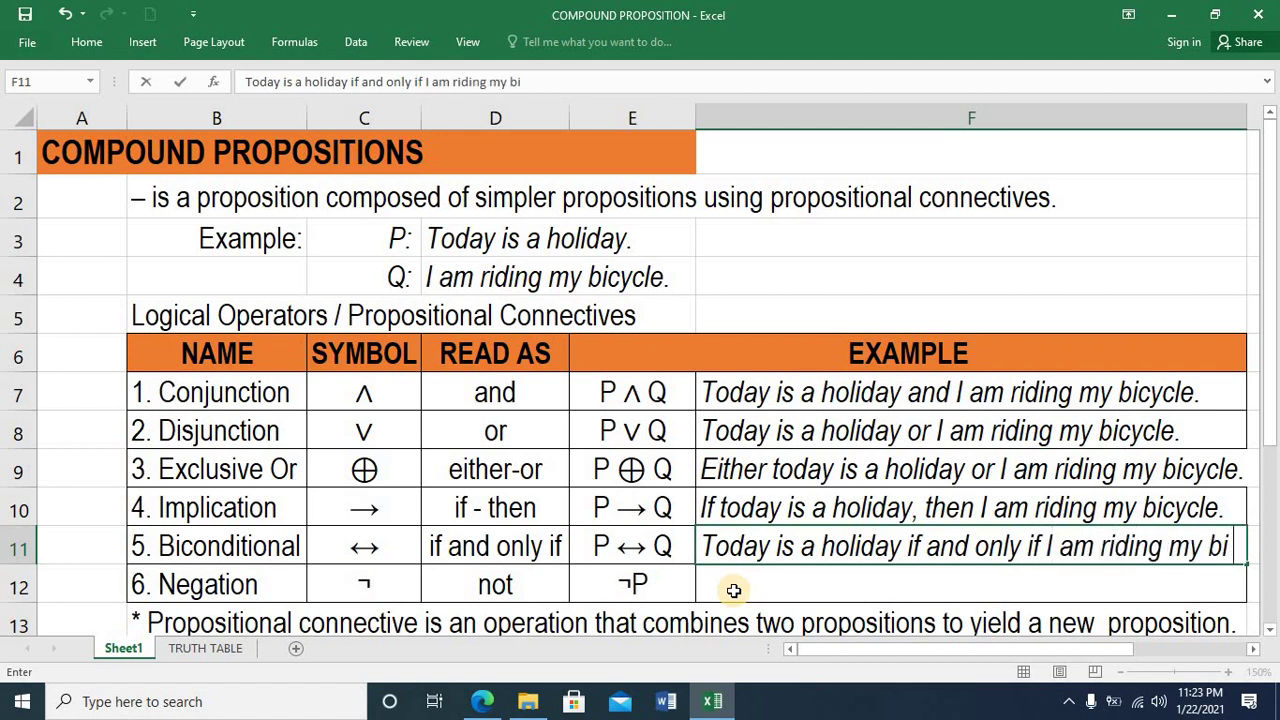
type("cycle.")
key("Return")
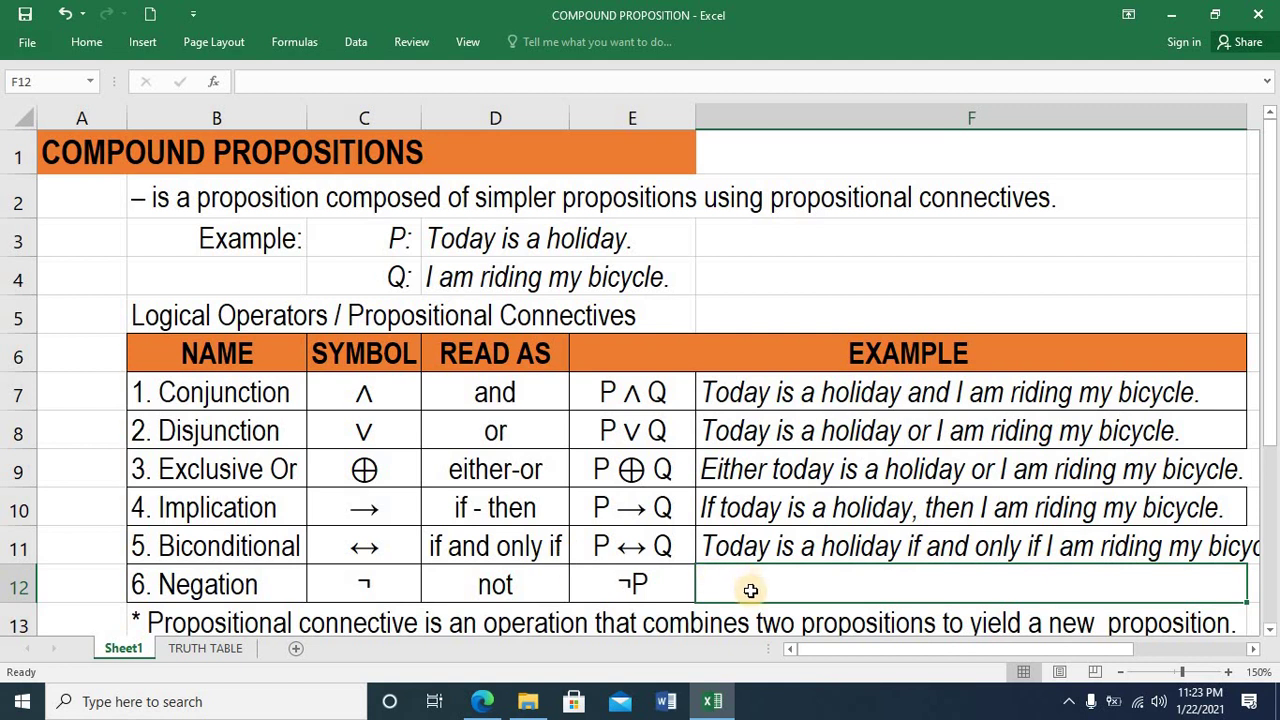
left_click(7, 588)
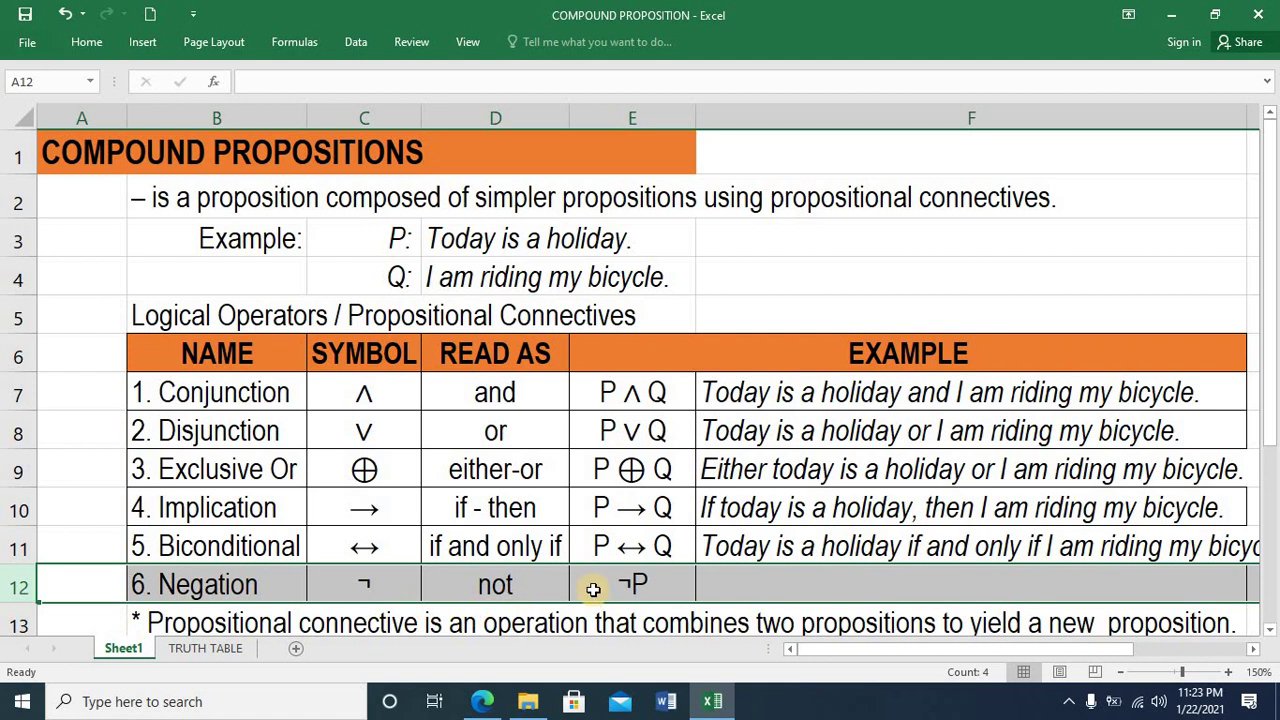
left_click(515, 590)
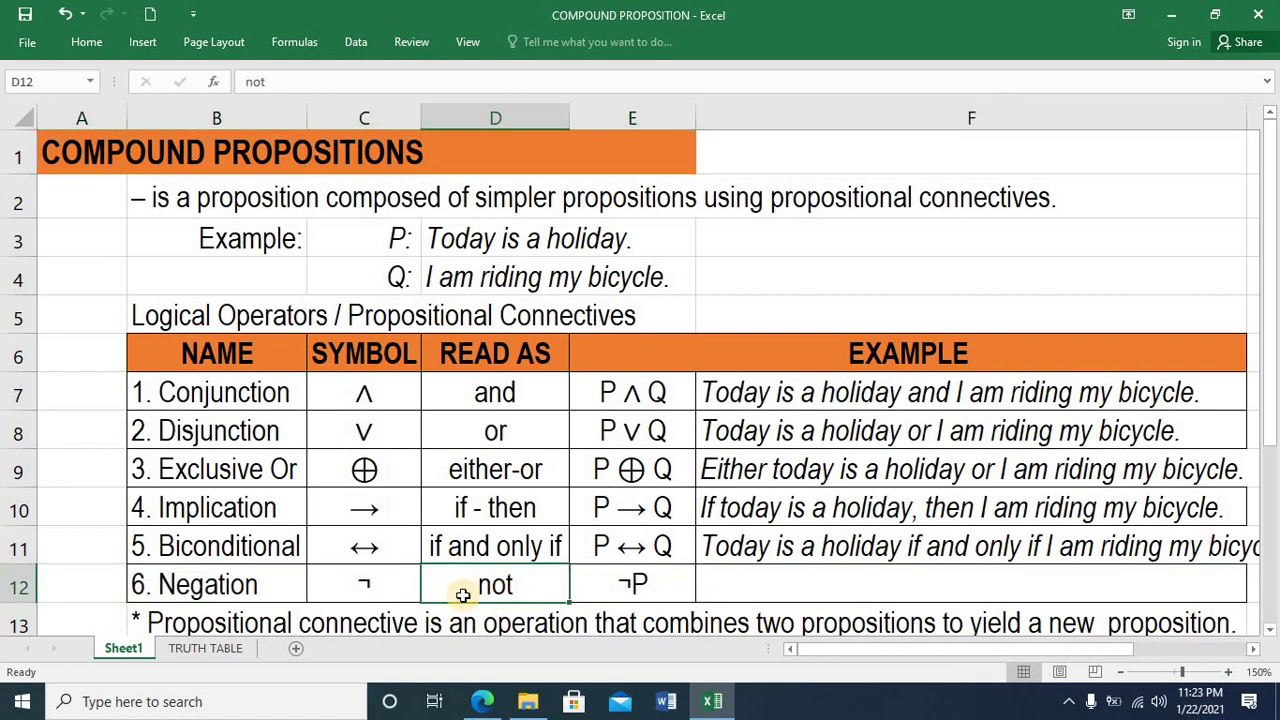
left_click(386, 582)
left_click(660, 590)
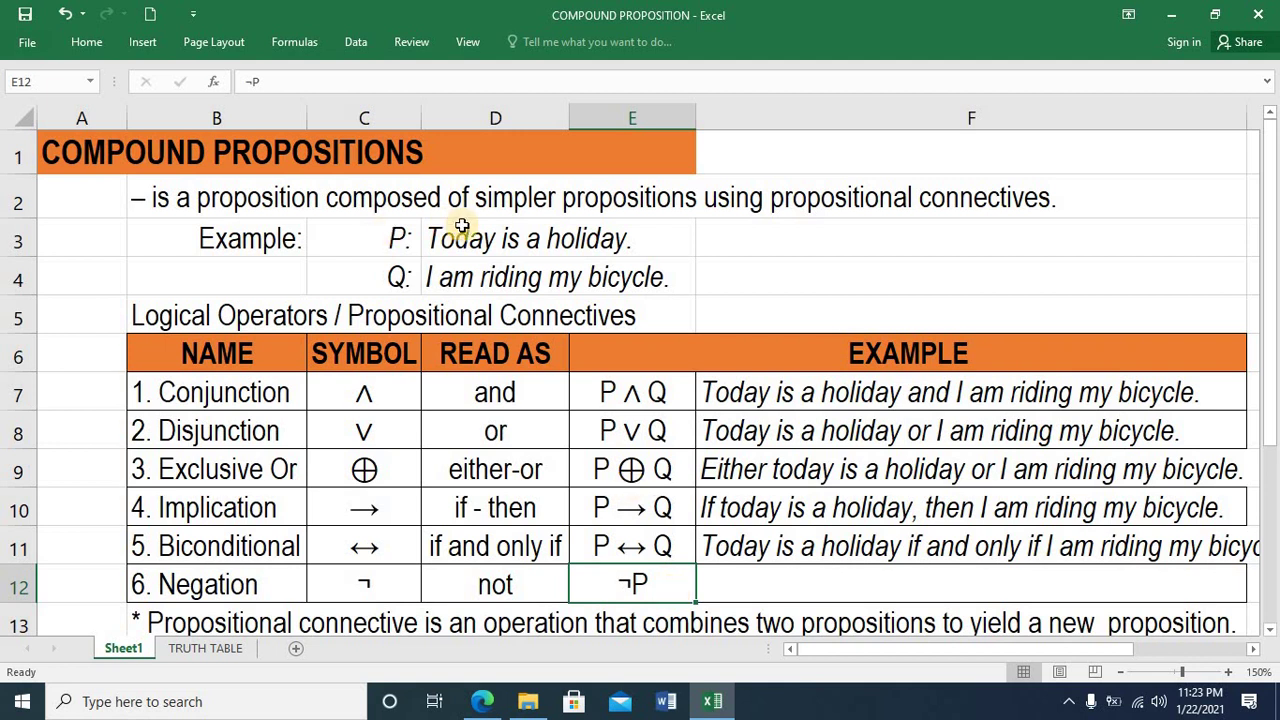
left_click(524, 258)
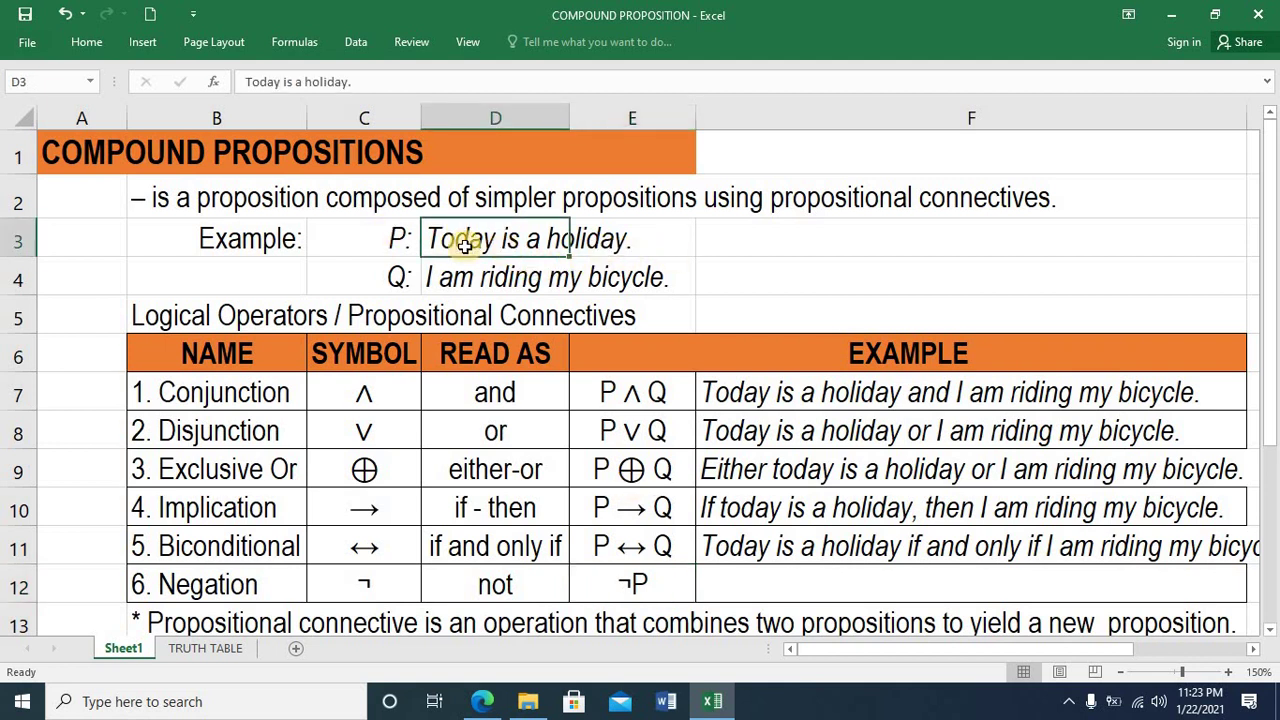
left_click(735, 588)
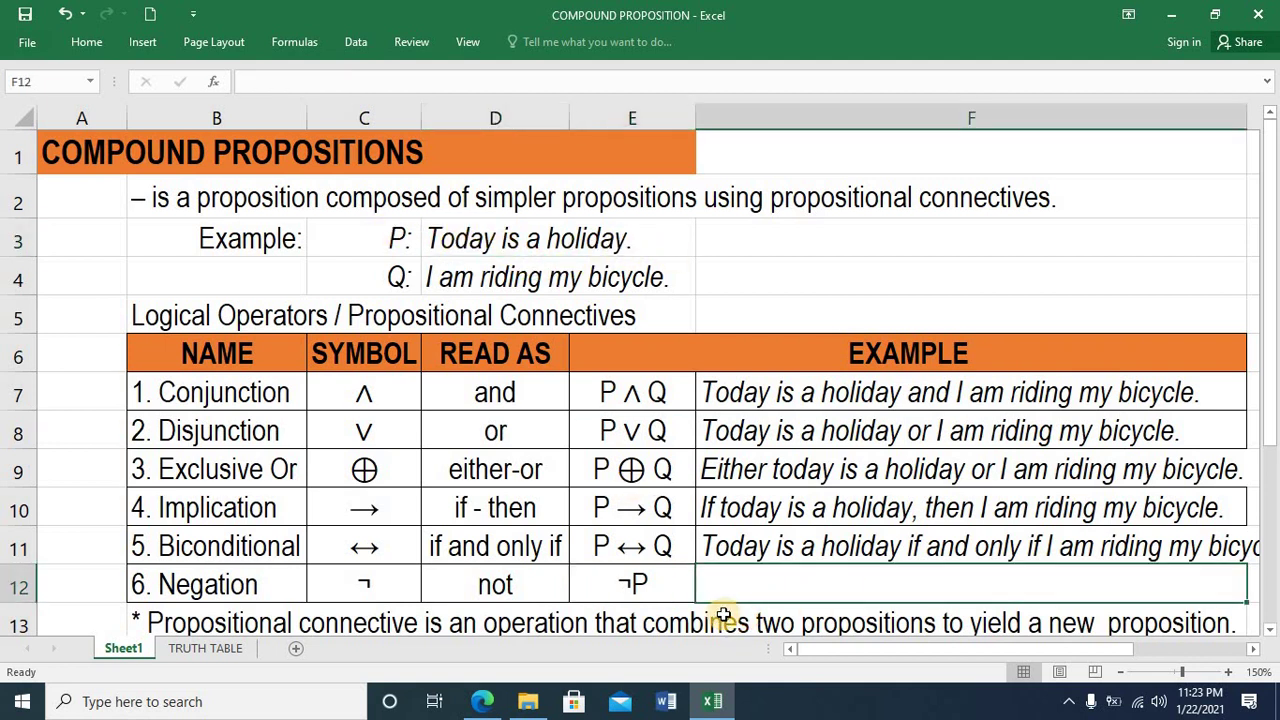
left_click(367, 240)
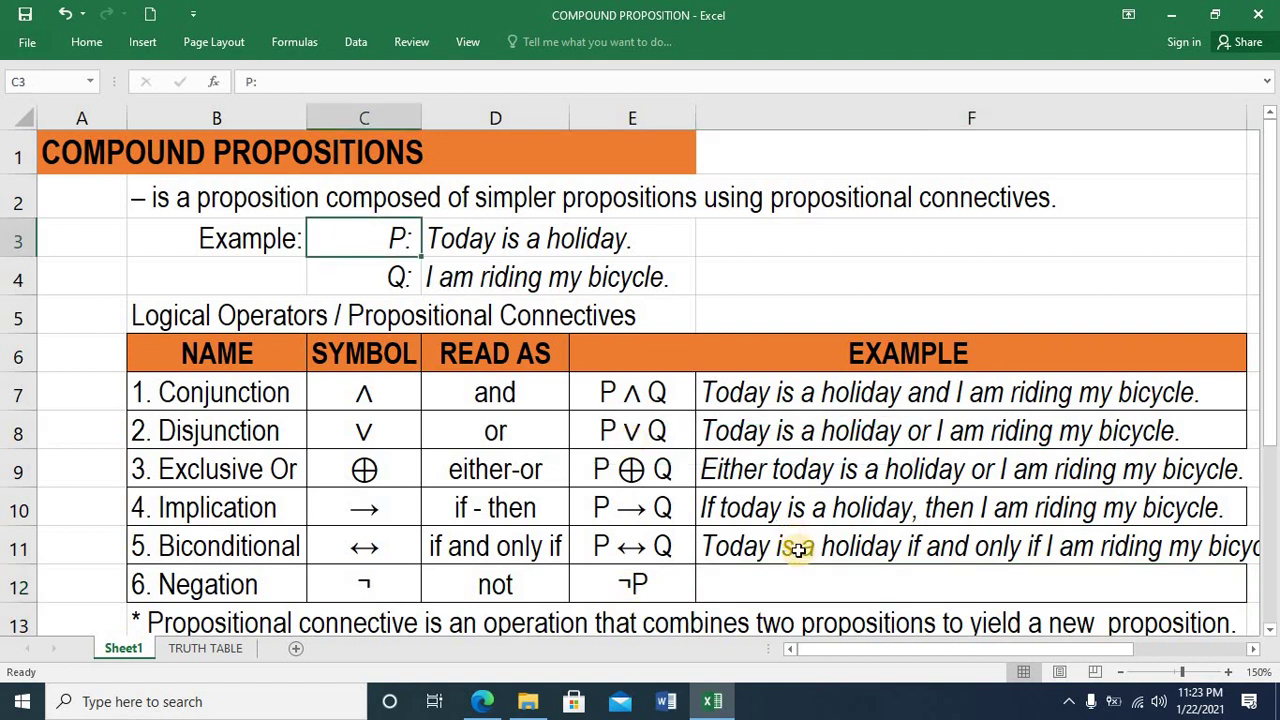
left_click(737, 590)
Type 'Today is not a holiday' into F12, fixing the 'Todau' typo.
type("Toda")
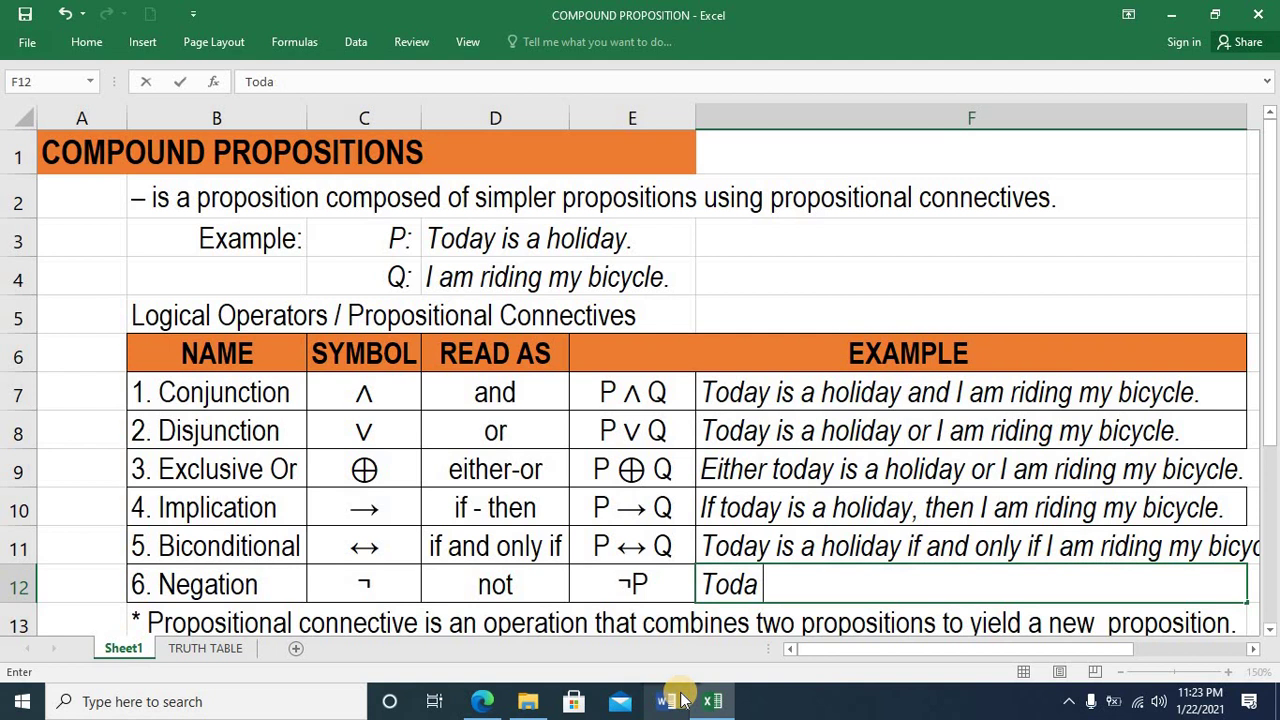
type("u is not")
key("BackSpace")
key("BackSpace")
key("BackSpace")
type("not a holiday")
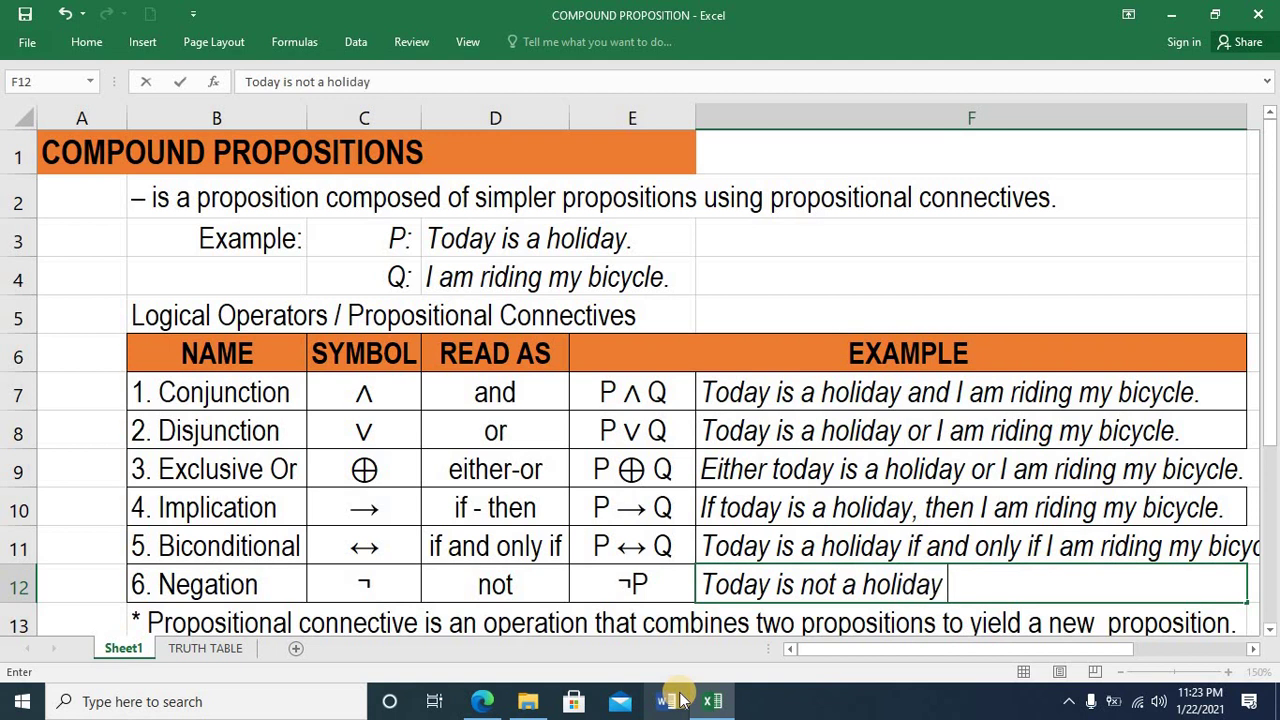
left_click(378, 276)
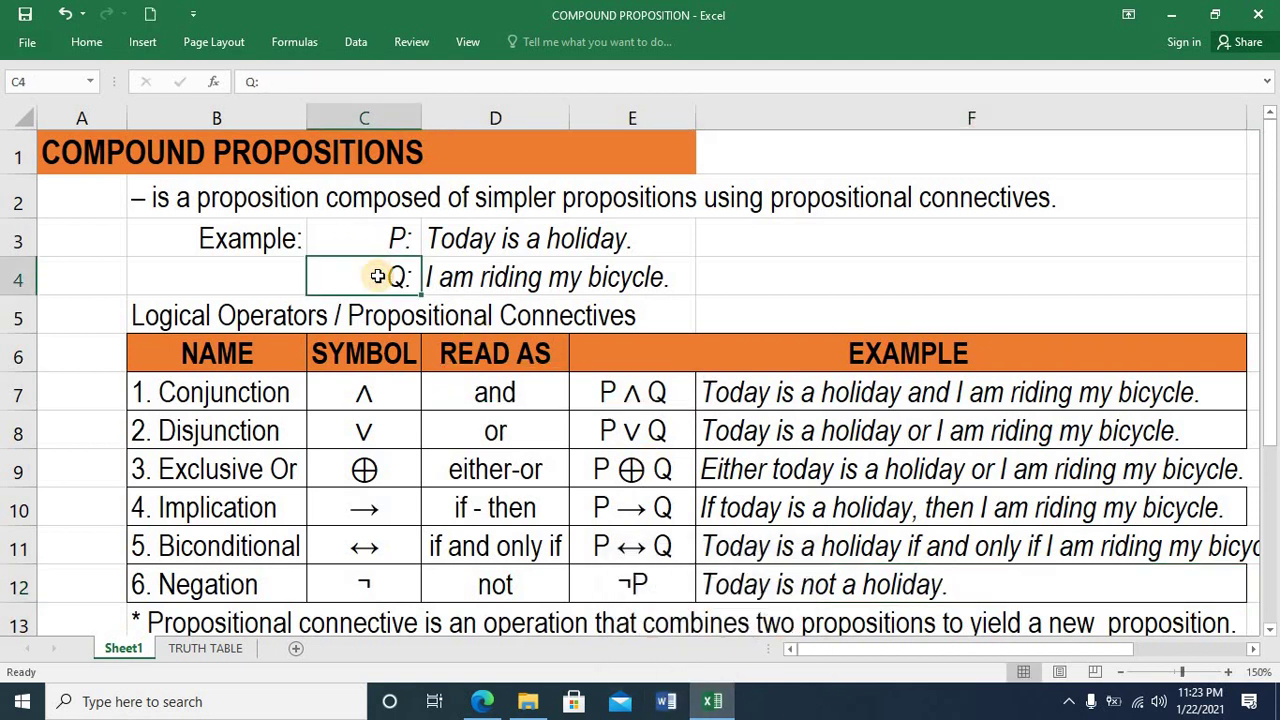
Review the ¬ symbol and the Q proposition, then reselect the Negation example cell F12.
left_click(383, 586)
left_click(390, 279)
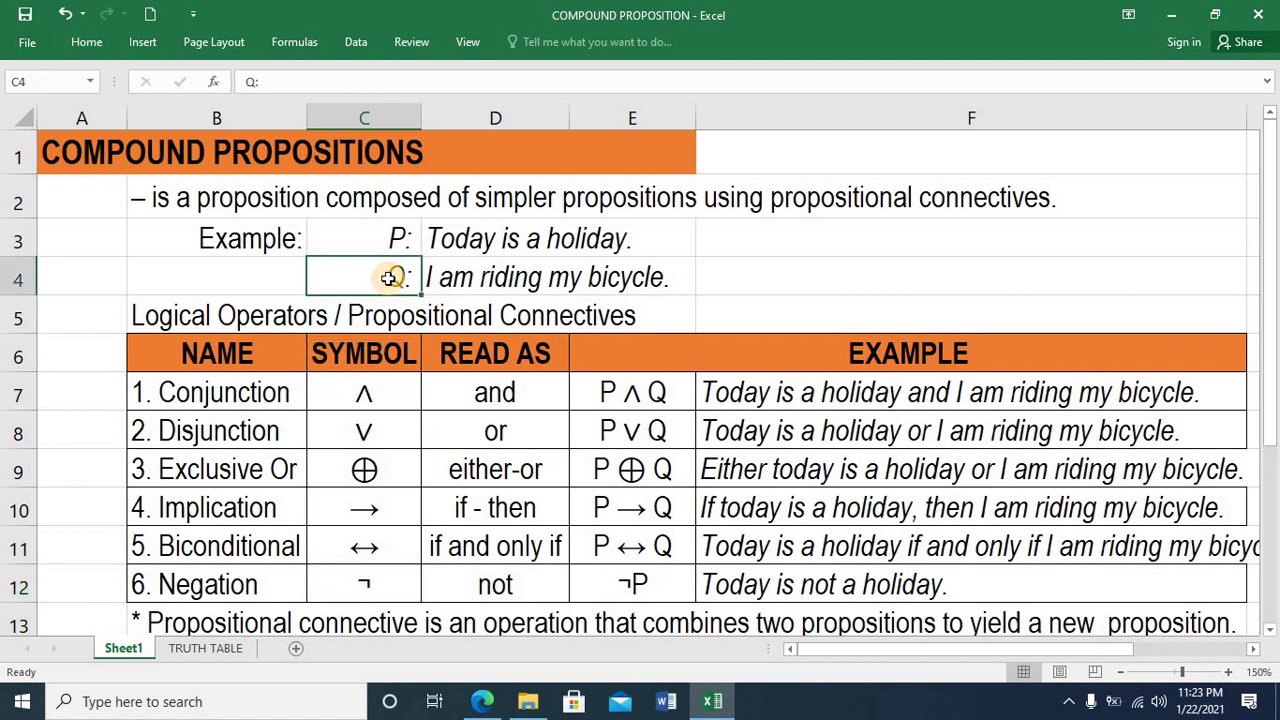
left_click(466, 280)
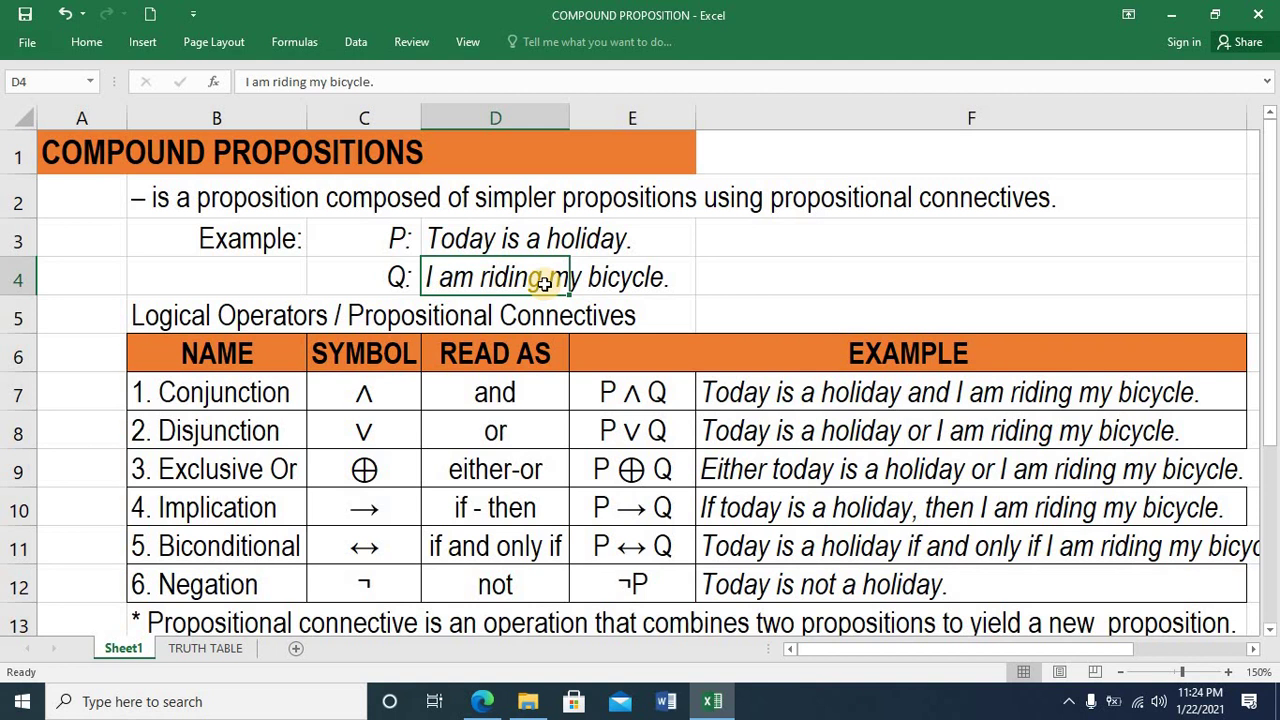
left_click(735, 584)
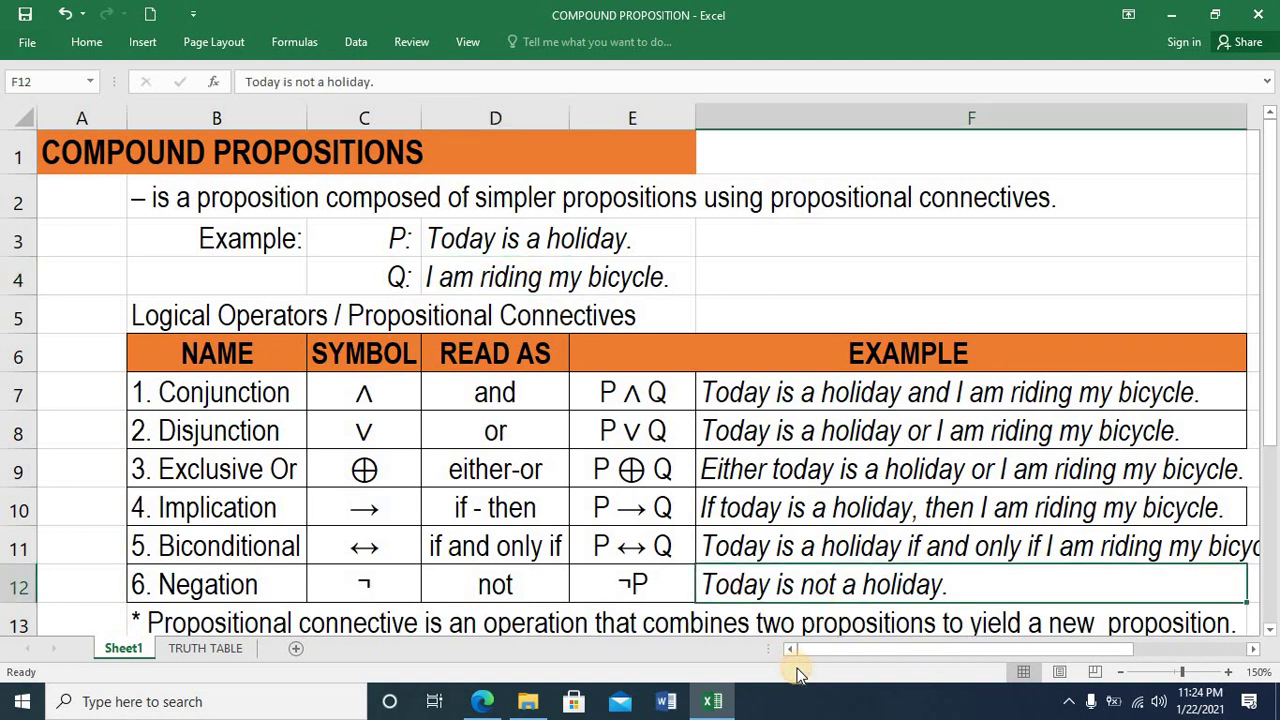
Overwrite F12 with 'It is not the case that today is a holiday.', fixing typos in 'holiday'.
type("It is not the ca")
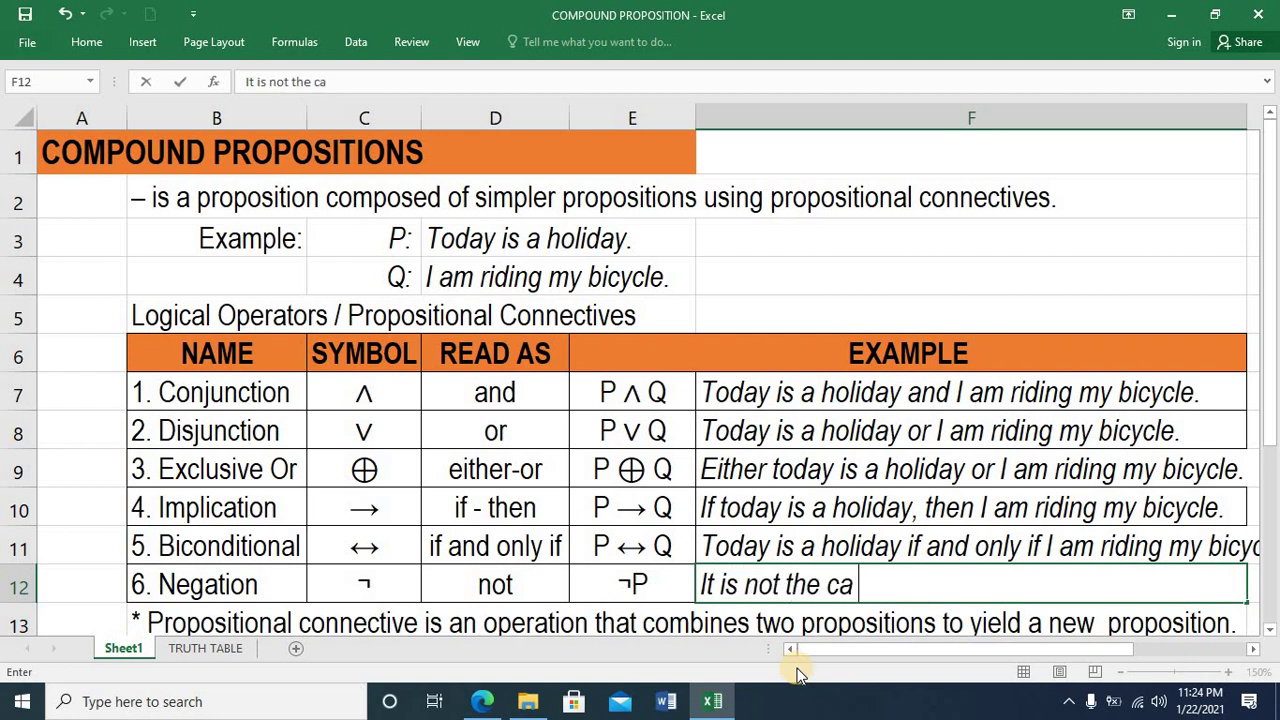
type("se that today is ")
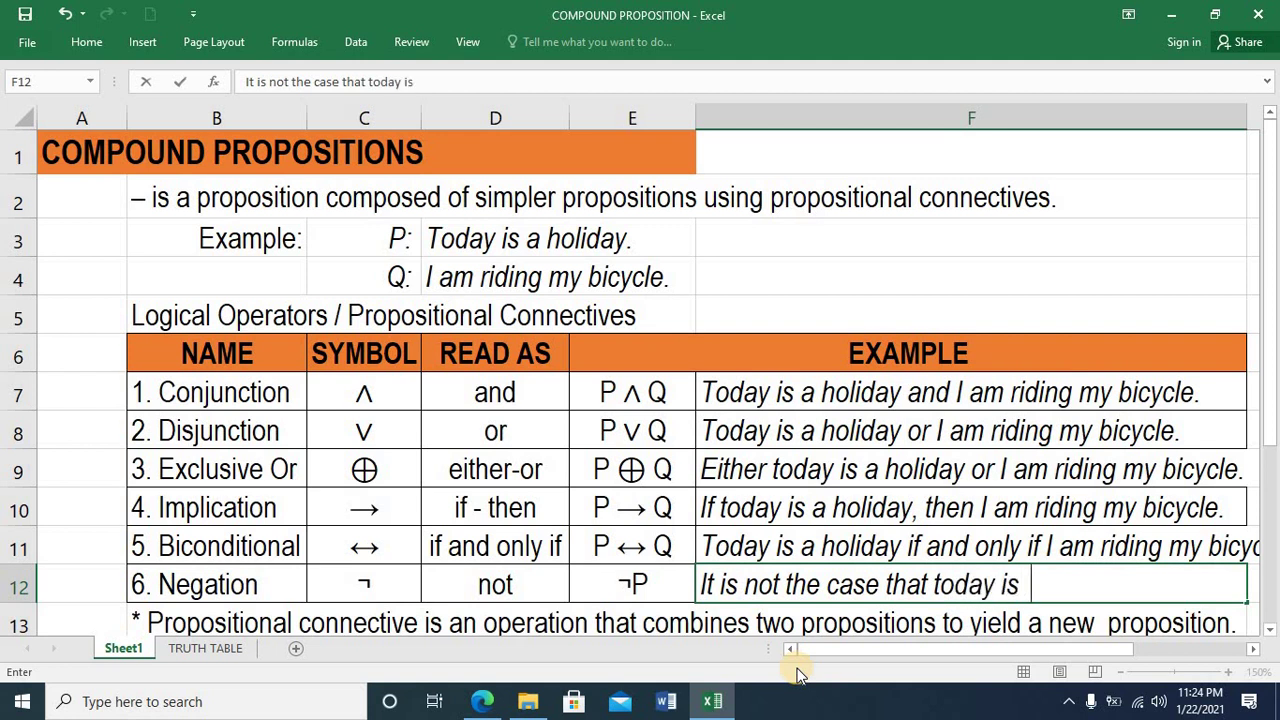
type("a ho")
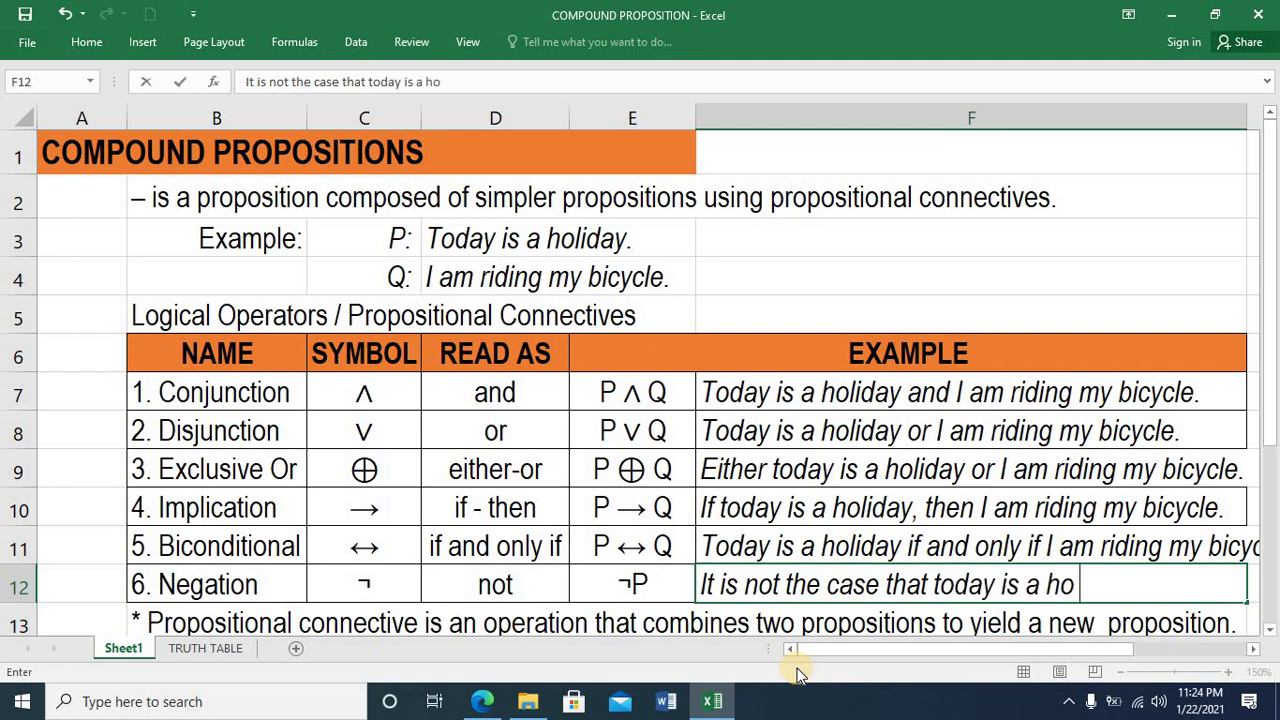
key("BackSpace")
type("lid")
key("BackSpace")
key("BackSpace")
type("olida")
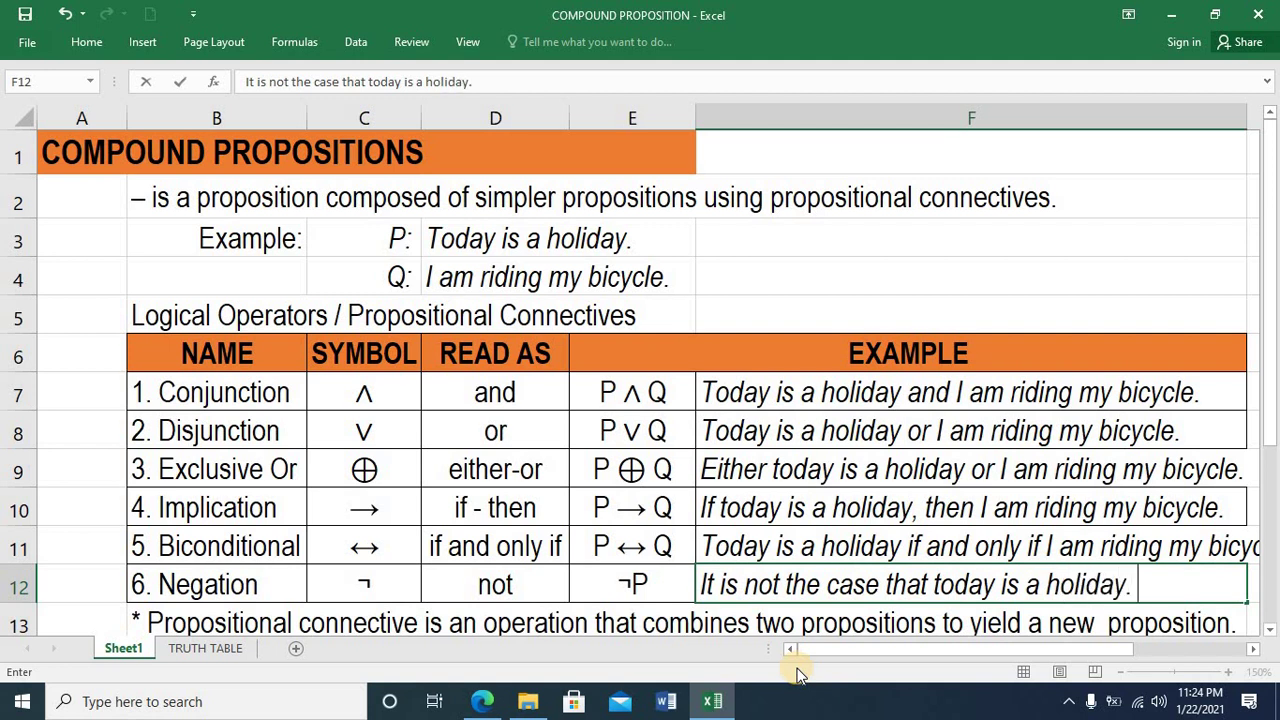
left_click(495, 238)
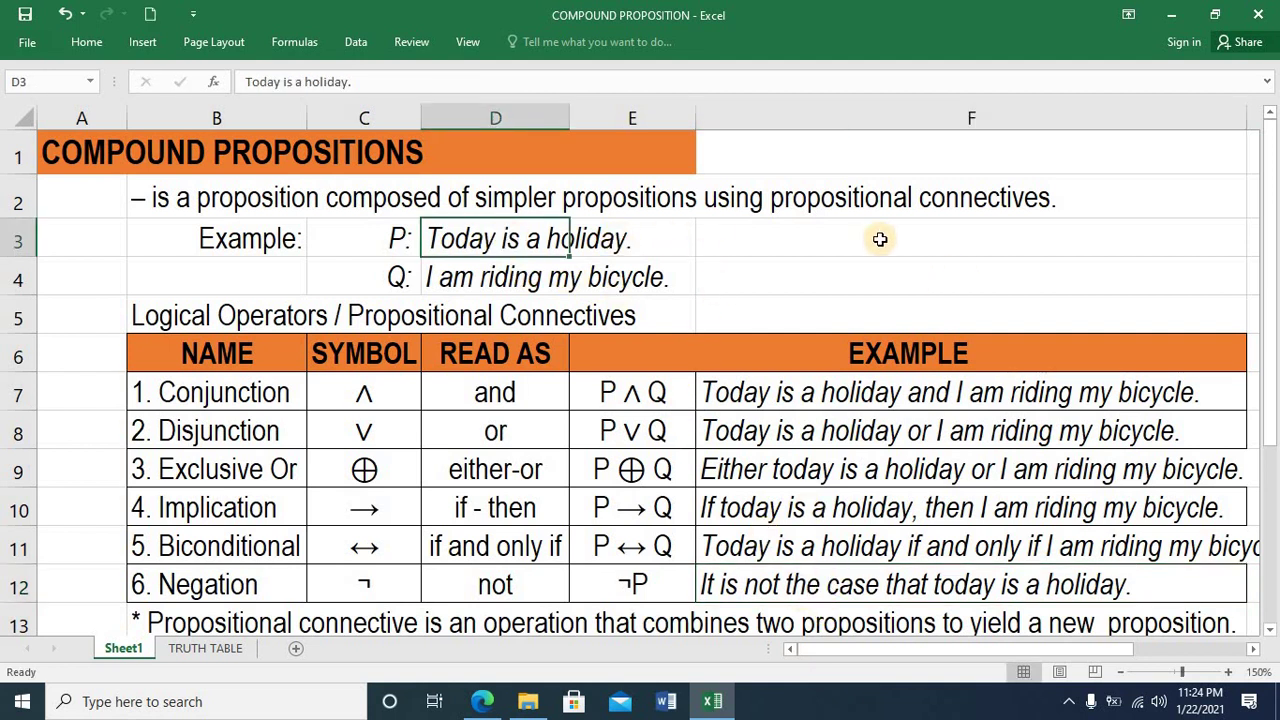
left_click(778, 586)
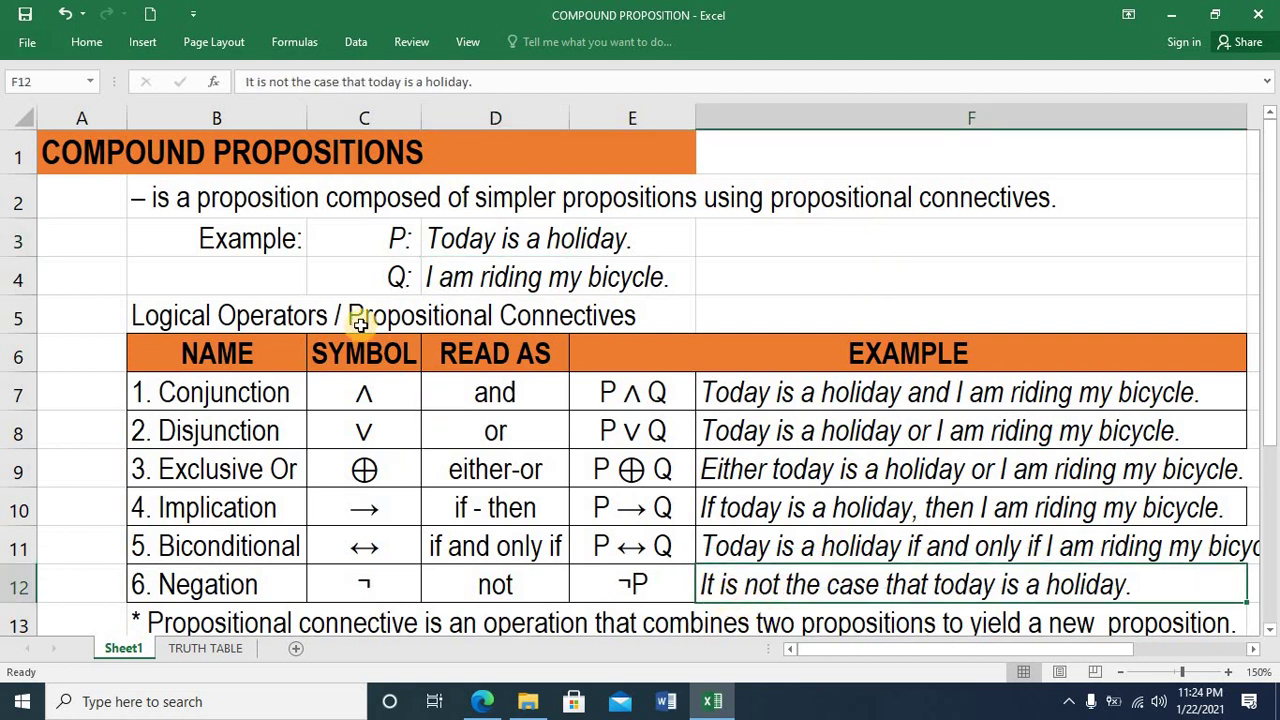
key("shift+Home")
left_click(150, 155)
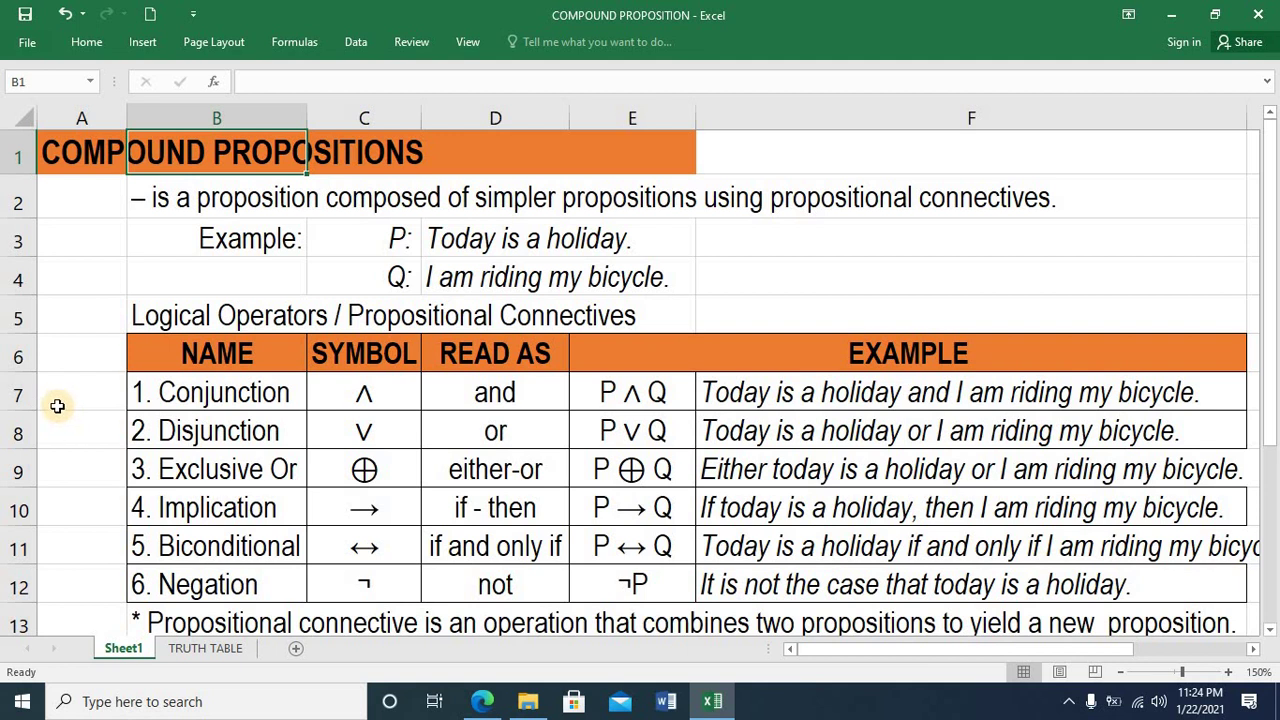
left_click(12, 394)
left_click(8, 433)
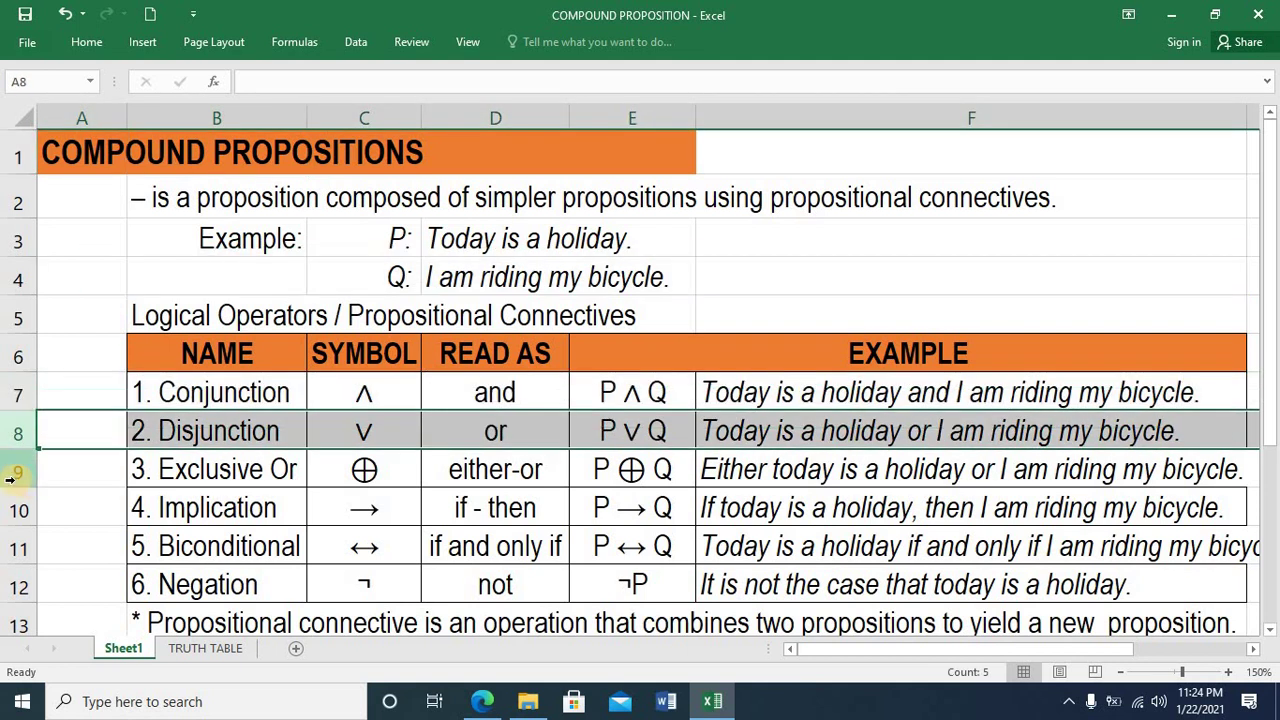
left_click(10, 470)
left_click(18, 508)
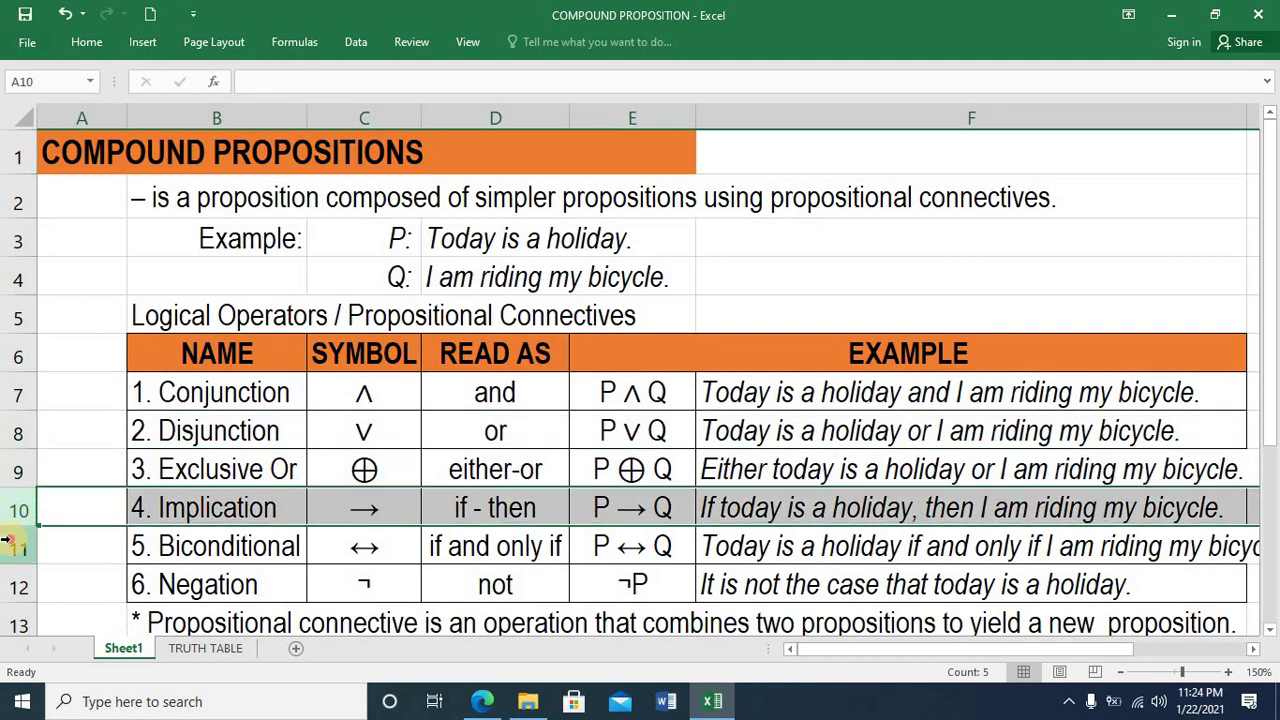
left_click(13, 545)
left_click(14, 587)
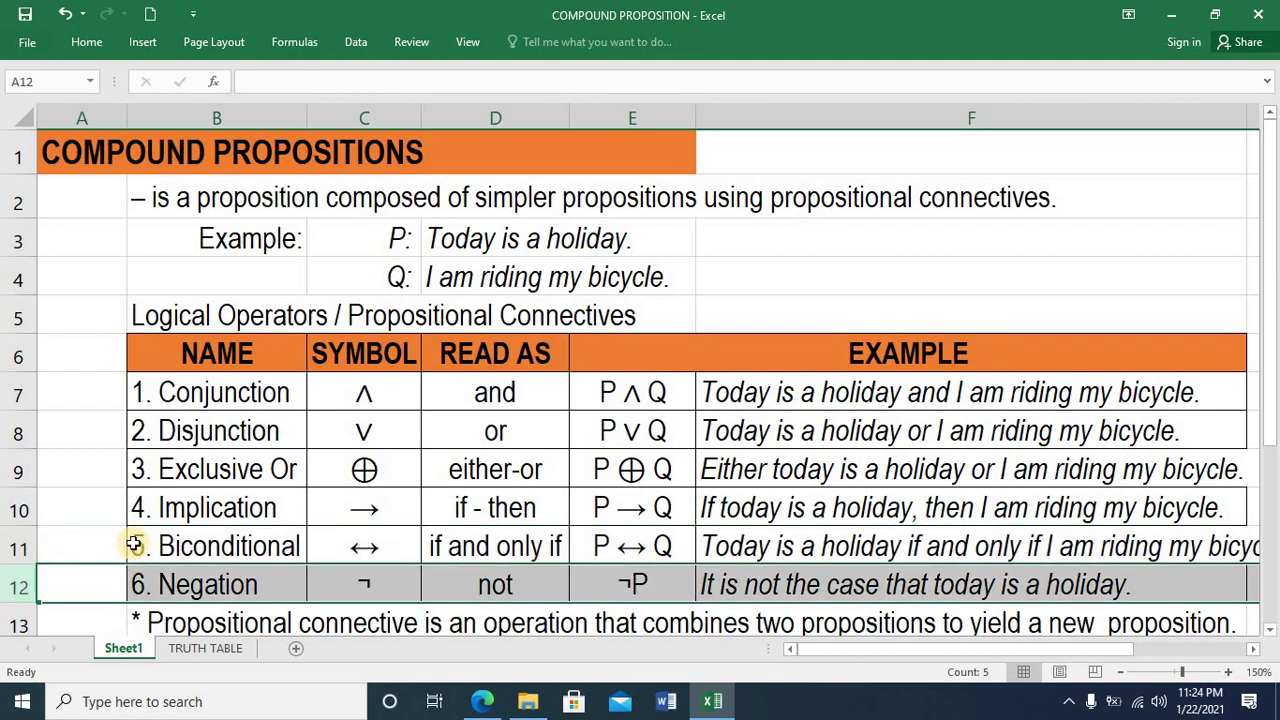
left_click(137, 621)
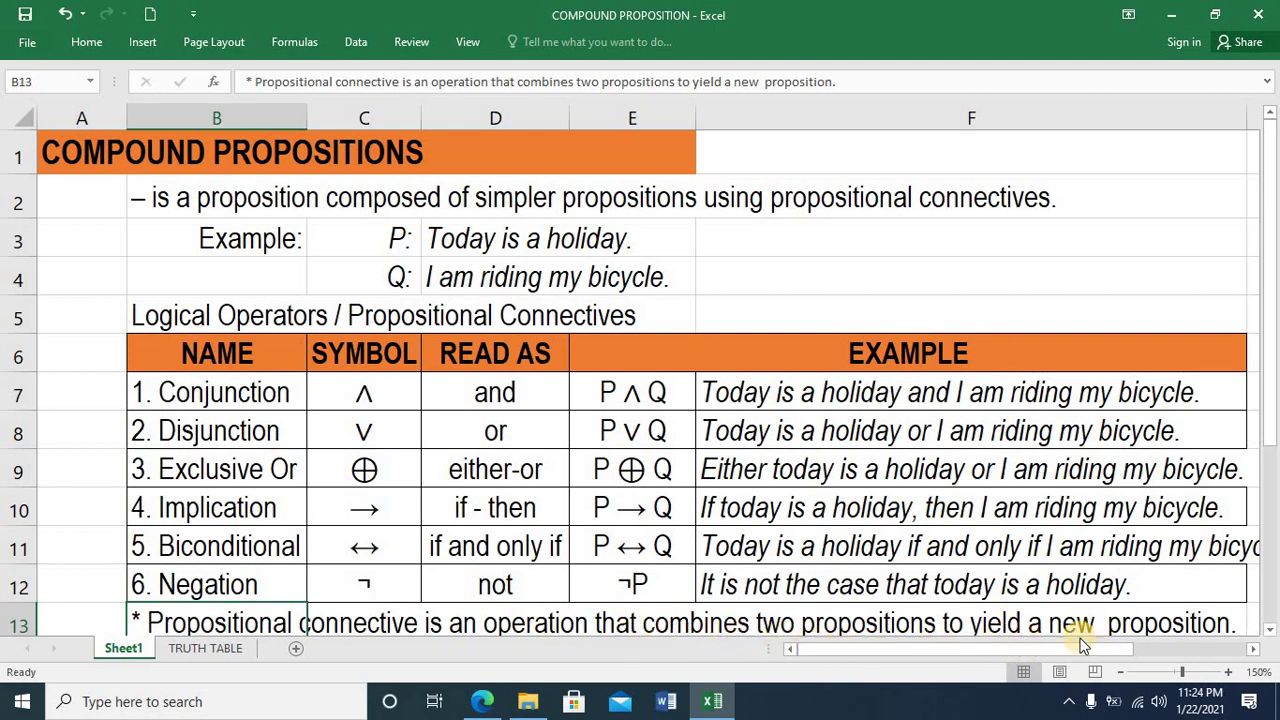
Switch to the TRUTH TABLE sheet and highlight the Conjunction rule row.
left_click(222, 648)
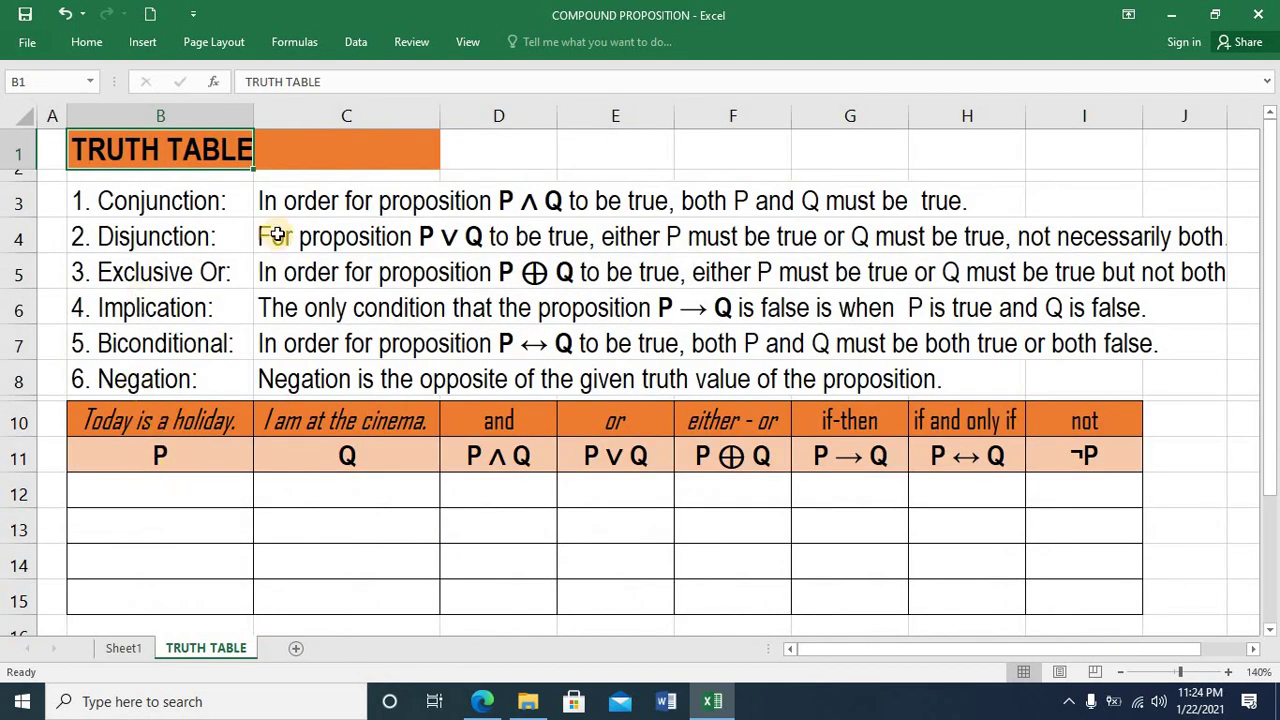
left_click(160, 200)
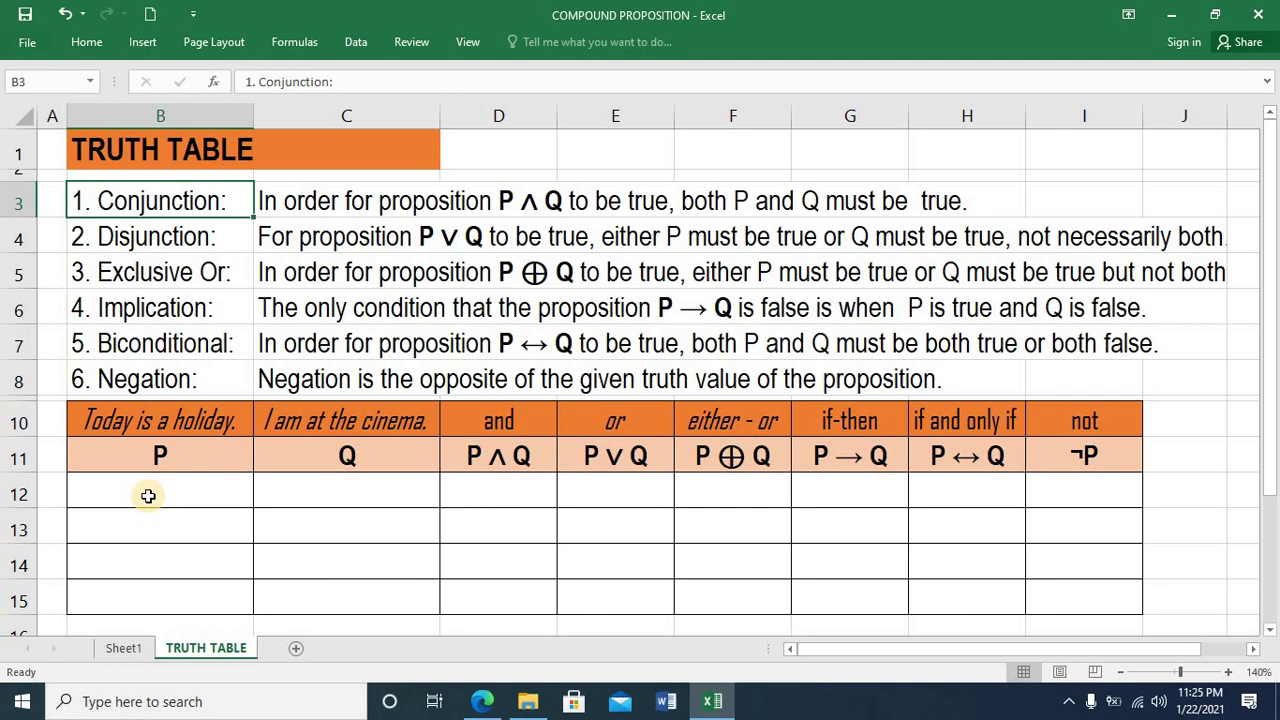
left_click(8, 202)
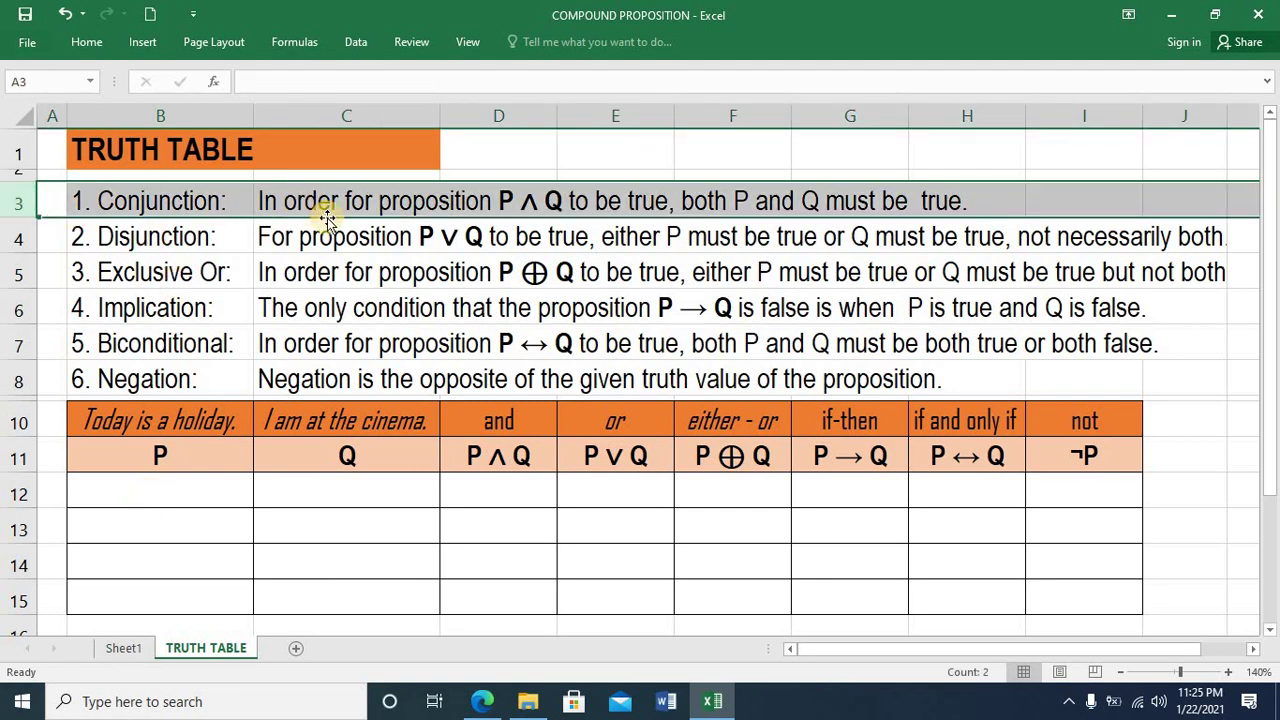